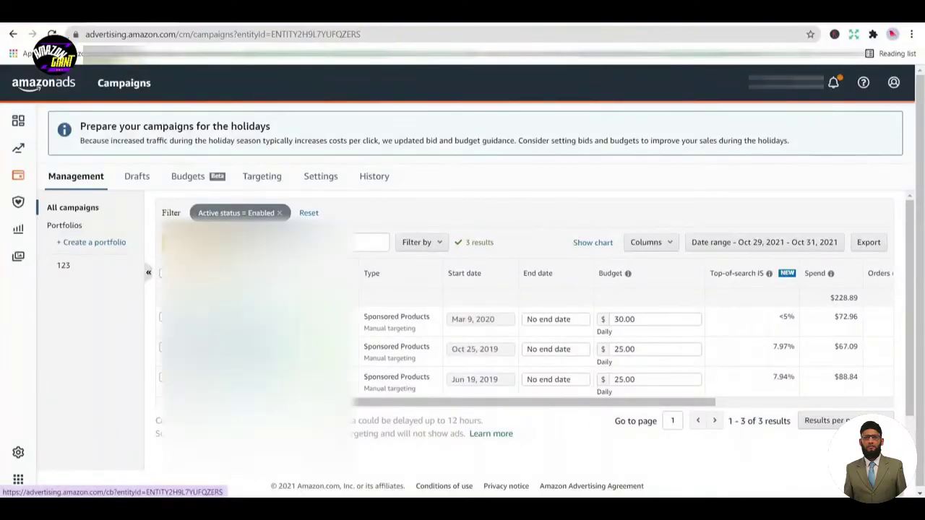
- Create a new campaign named "FD_ASIN targeting" with a $10.00 daily budget, manual targeting and the fixed bids strategy
{"action": "left_click", "coordinate": [203, 243]}
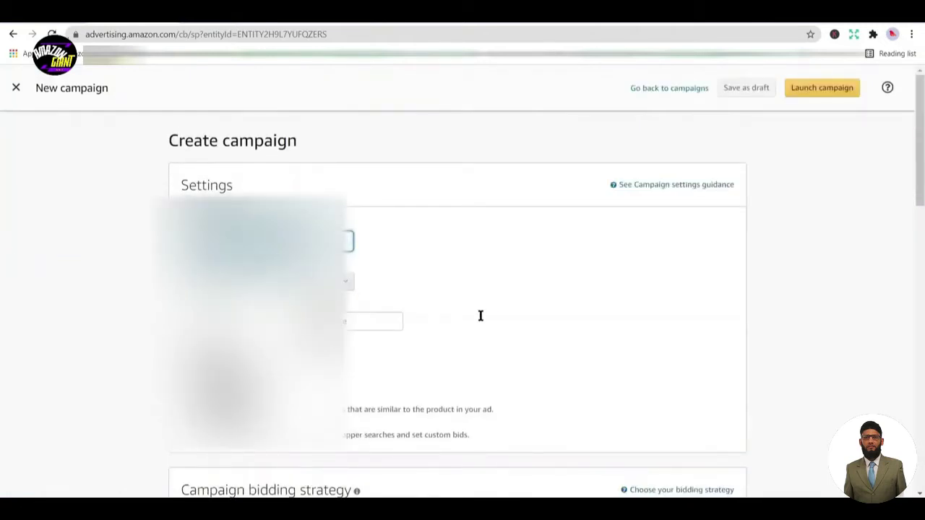
{"action": "left_click", "coordinate": [492, 321]}
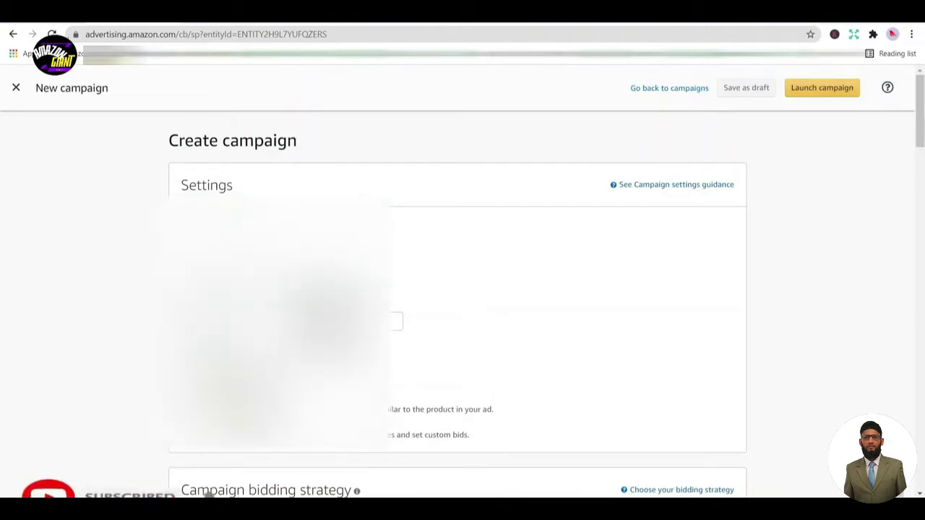
{"action": "scroll", "coordinate": [456, 289], "scroll_direction": "down", "scroll_amount": 3}
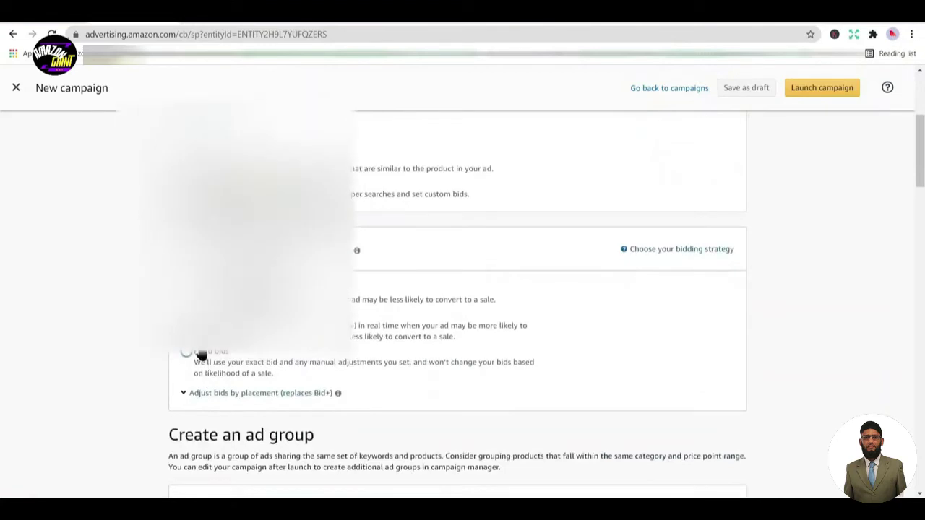
{"action": "scroll", "coordinate": [201, 361], "scroll_direction": "down", "scroll_amount": 2}
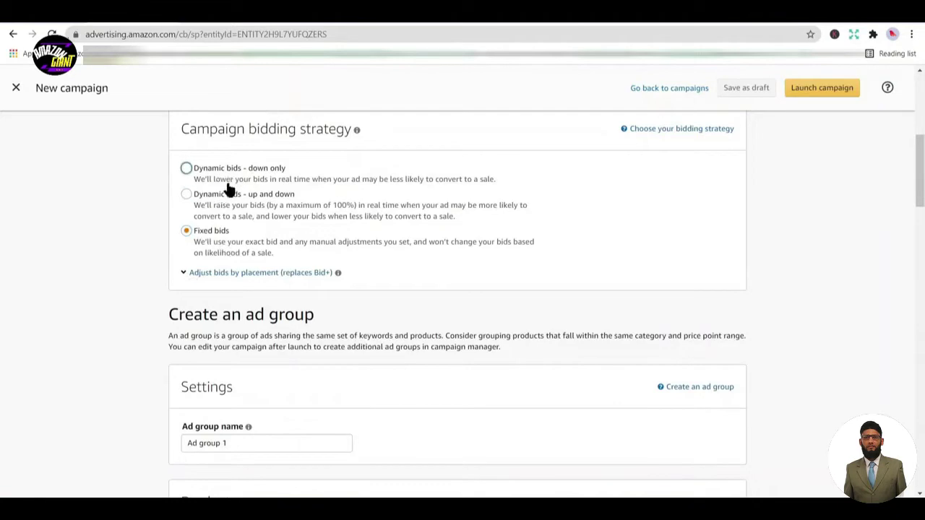
{"action": "scroll", "coordinate": [192, 236], "scroll_direction": "down", "scroll_amount": 2}
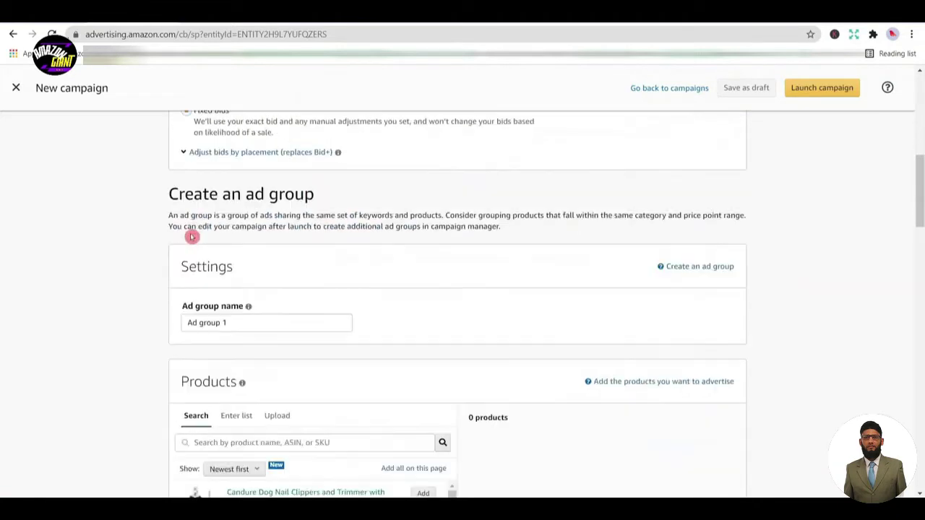
- Copy the campaign name "FD_ASIN targeting" and use it as the ad group name
{"action": "scroll", "coordinate": [99, 303], "scroll_direction": "up", "scroll_amount": 5}
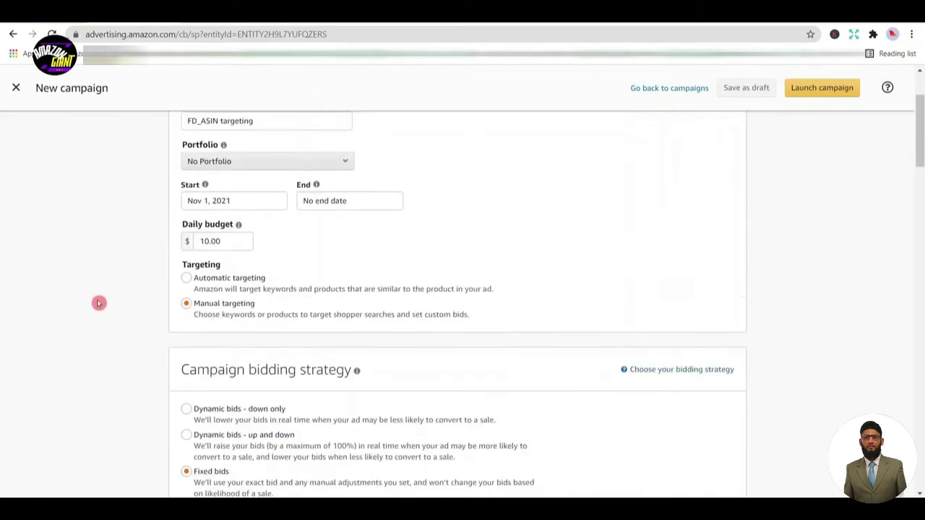
{"action": "scroll", "coordinate": [99, 304], "scroll_direction": "up", "scroll_amount": 1}
{"action": "triple_click", "coordinate": [226, 180]}
{"action": "key", "text": "ctrl+c"}
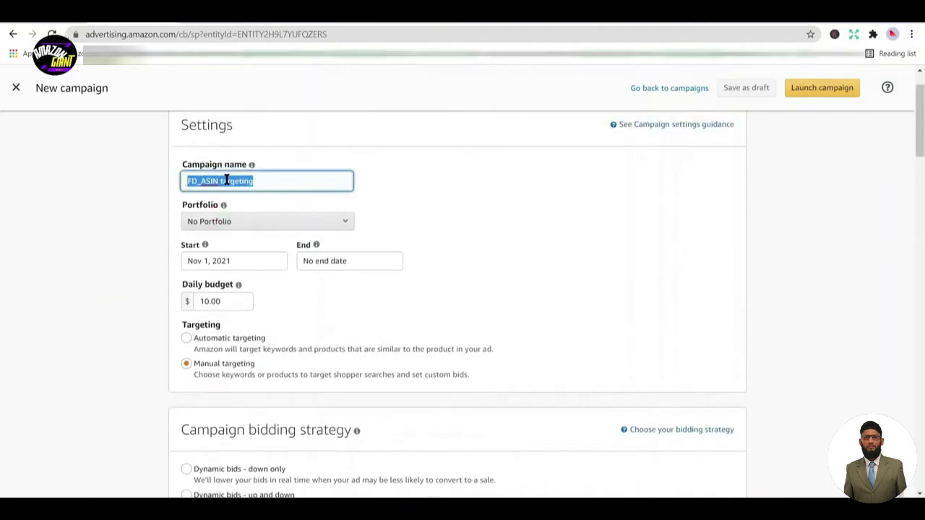
{"action": "scroll", "coordinate": [149, 250], "scroll_direction": "down", "scroll_amount": 5}
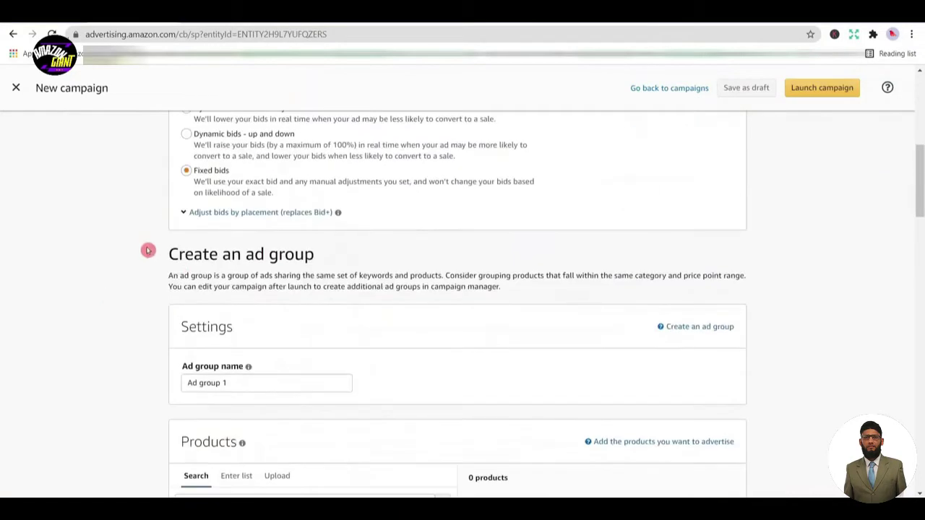
{"action": "triple_click", "coordinate": [225, 384]}
{"action": "key", "text": "ctrl+v"}
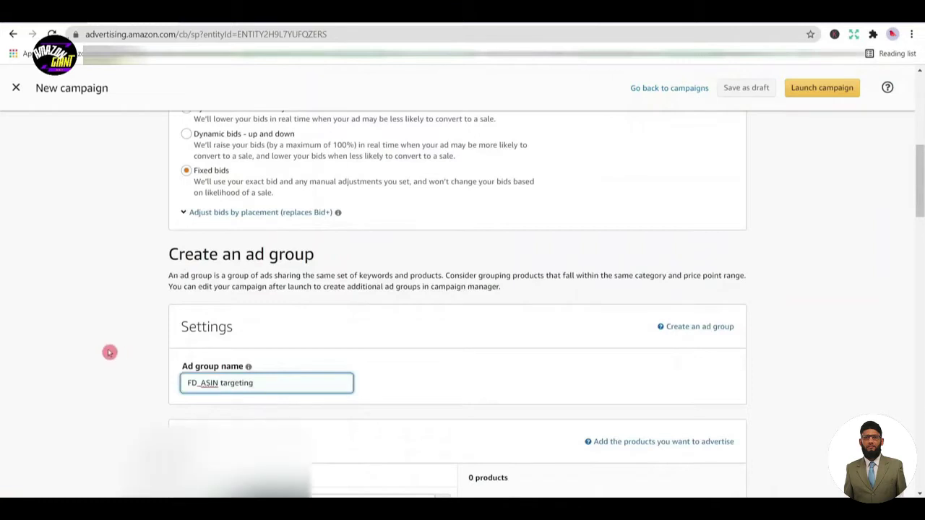
{"action": "scroll", "coordinate": [108, 351], "scroll_direction": "down", "scroll_amount": 2}
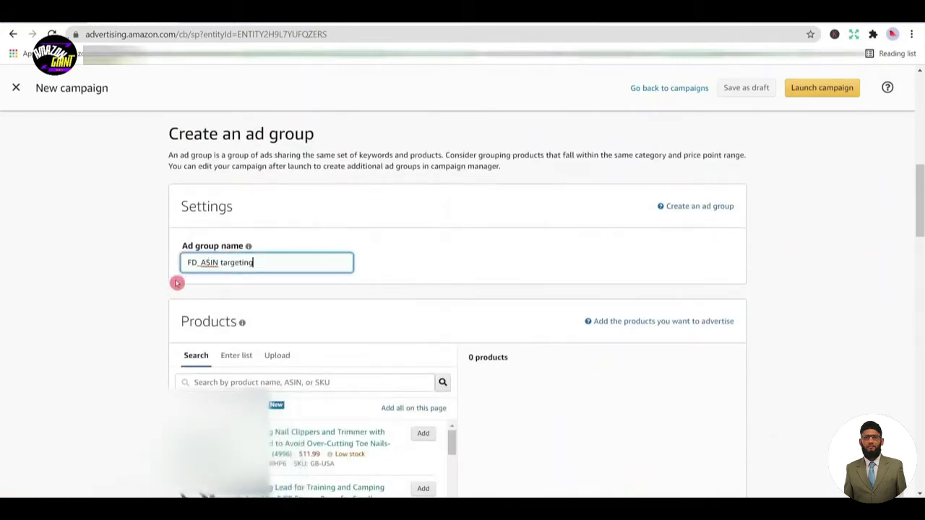
- Rename the campaign "FD_ASIN + Category targeting"
{"action": "scroll", "coordinate": [174, 275], "scroll_direction": "up", "scroll_amount": 10}
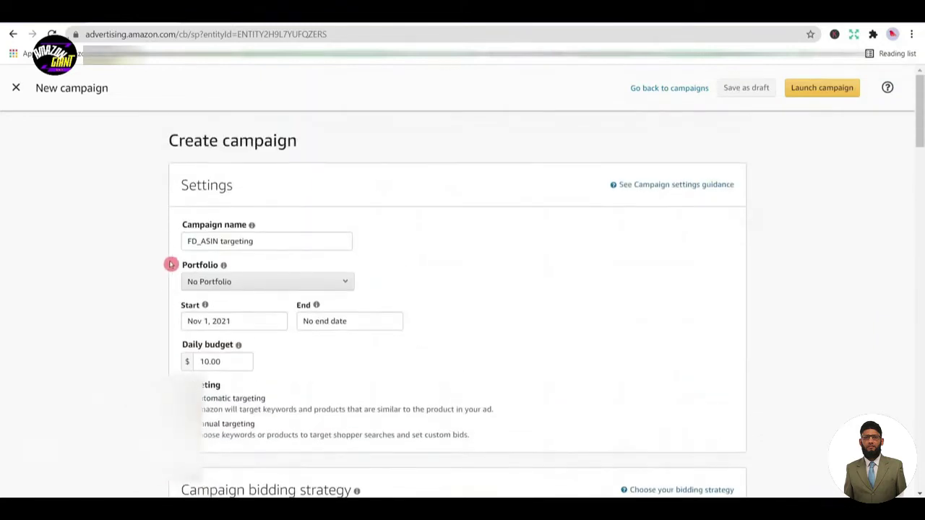
{"action": "left_click", "coordinate": [221, 242]}
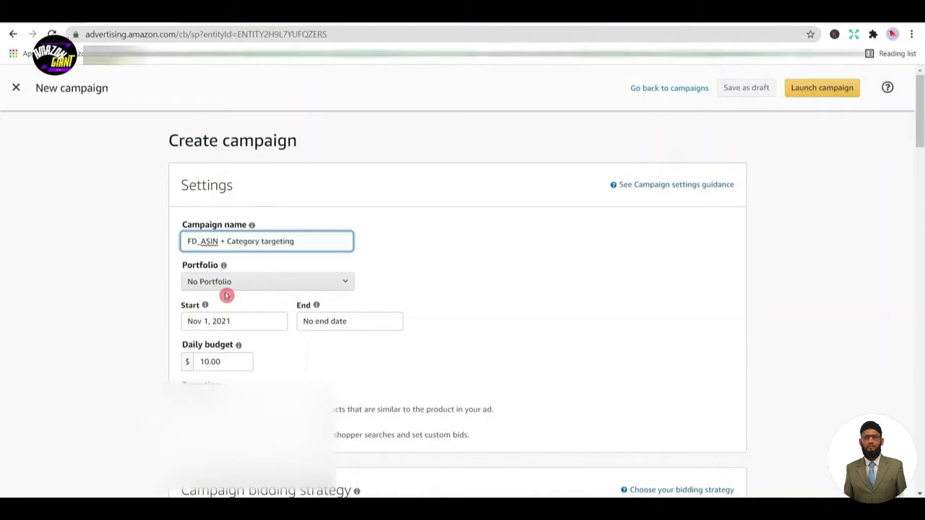
{"action": "scroll", "coordinate": [303, 297], "scroll_direction": "down", "scroll_amount": 5}
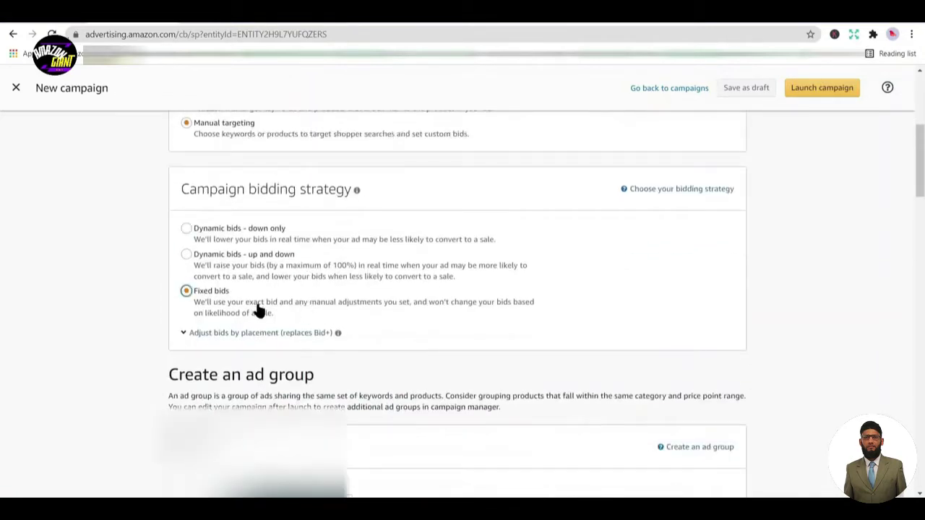
{"action": "scroll", "coordinate": [254, 311], "scroll_direction": "down", "scroll_amount": 2}
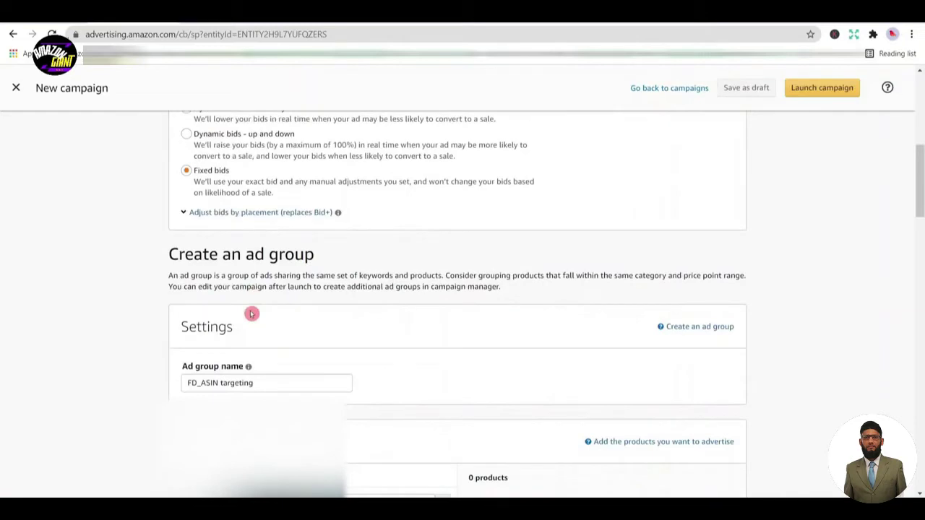
- Browse the products available for advertising, and check the Manage Orders page and the existing FD ad group for the product to advertise
{"action": "scroll", "coordinate": [137, 324], "scroll_direction": "down", "scroll_amount": 1}
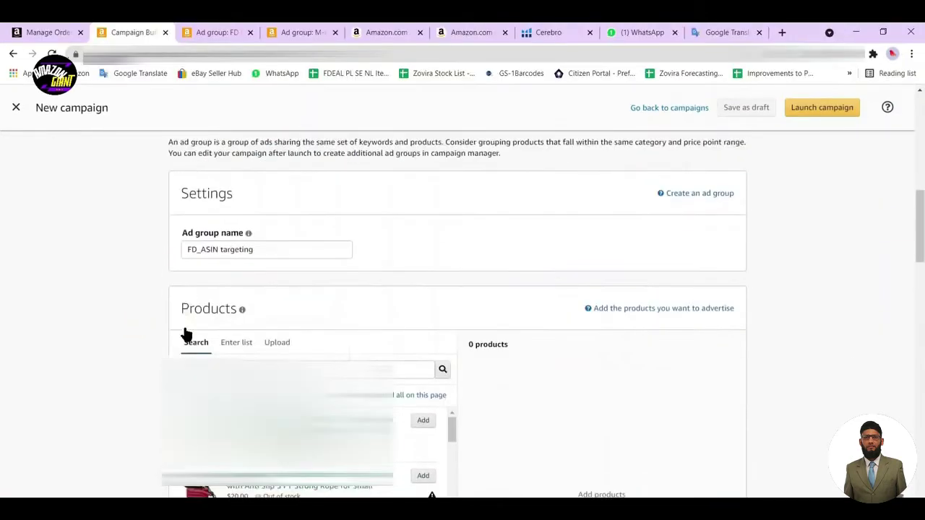
{"action": "scroll", "coordinate": [186, 335], "scroll_direction": "down", "scroll_amount": 1}
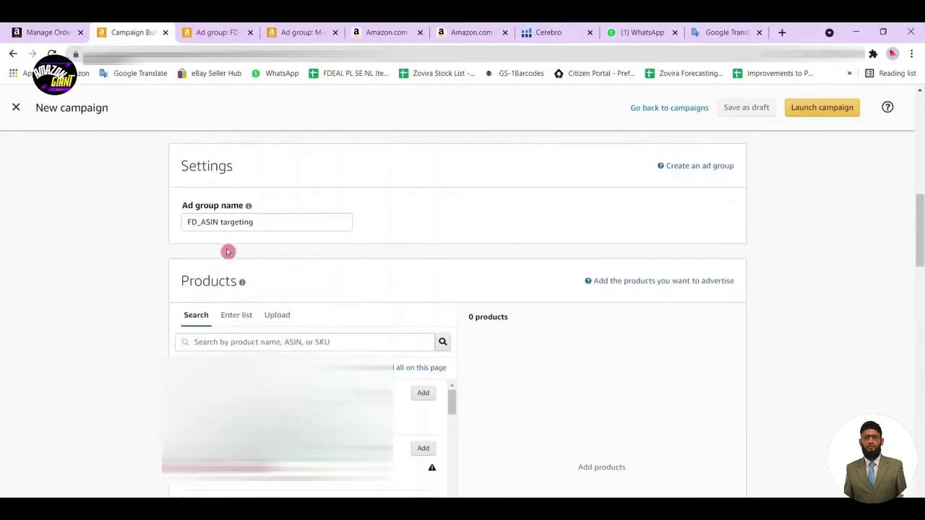
{"action": "scroll", "coordinate": [287, 328], "scroll_direction": "down", "scroll_amount": 4}
{"action": "scroll", "coordinate": [410, 263], "scroll_direction": "down", "scroll_amount": 4}
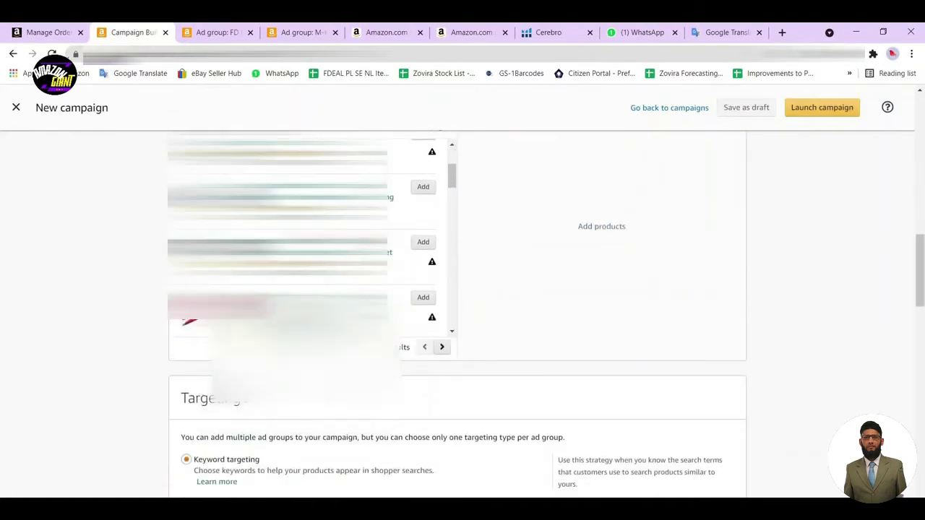
{"action": "scroll", "coordinate": [440, 314], "scroll_direction": "down", "scroll_amount": 1}
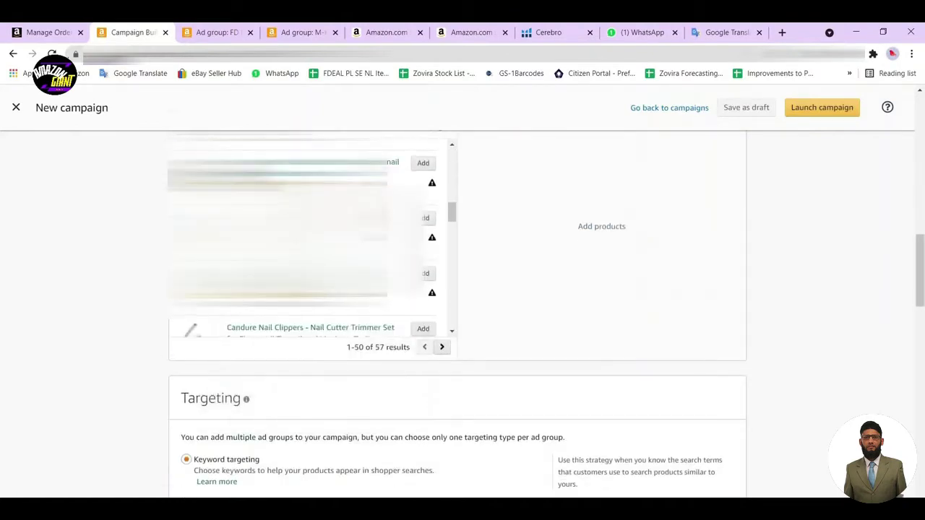
{"action": "scroll", "coordinate": [311, 238], "scroll_direction": "down", "scroll_amount": 3}
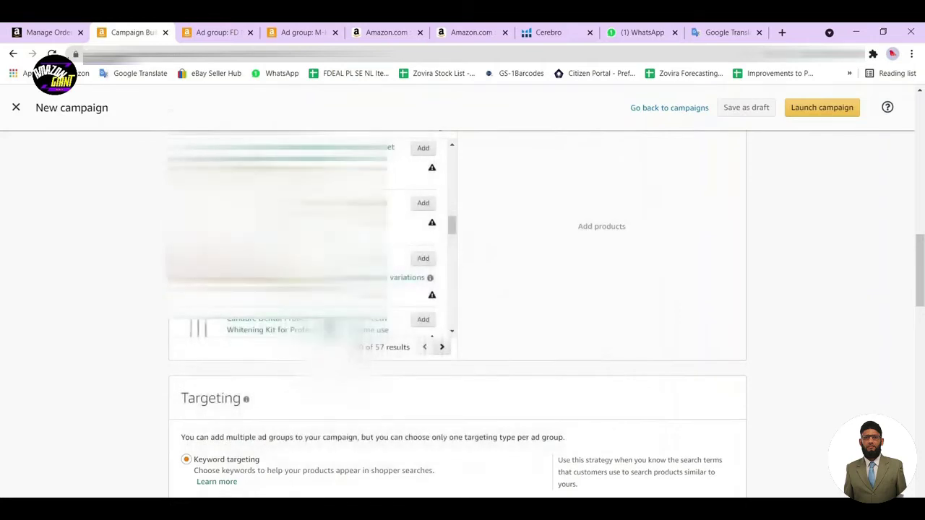
{"action": "left_click", "coordinate": [44, 32]}
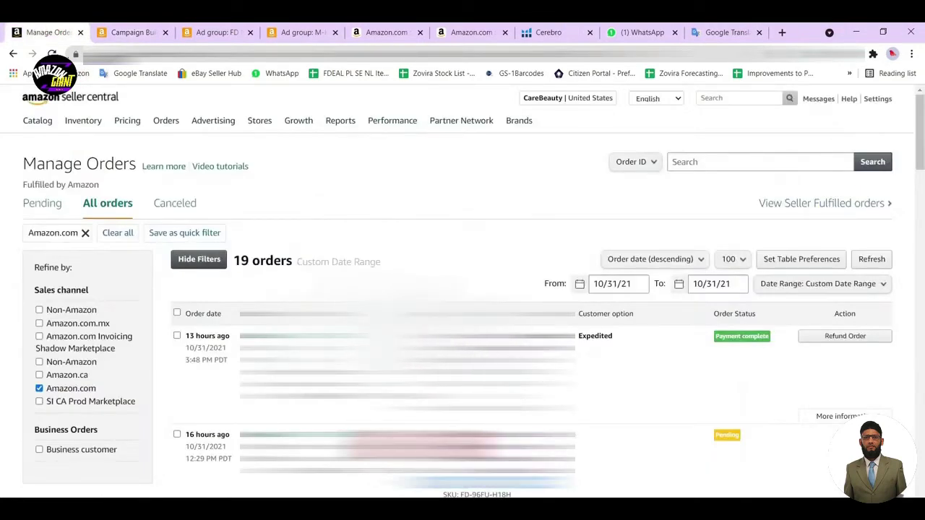
{"action": "left_click", "coordinate": [208, 30]}
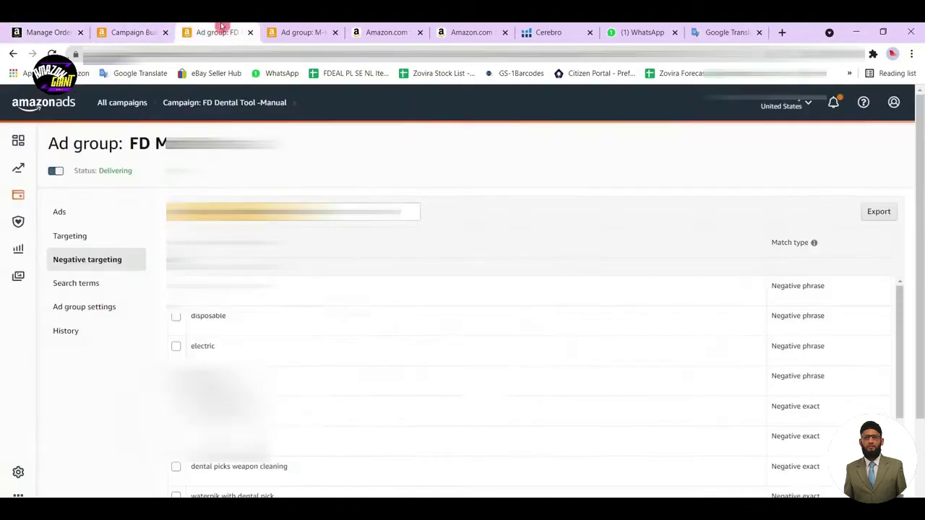
{"action": "left_click", "coordinate": [130, 32]}
- Search the ad group's product list for the product to advertise and add it to the ad group
{"action": "scroll", "coordinate": [304, 238], "scroll_direction": "up", "scroll_amount": 5}
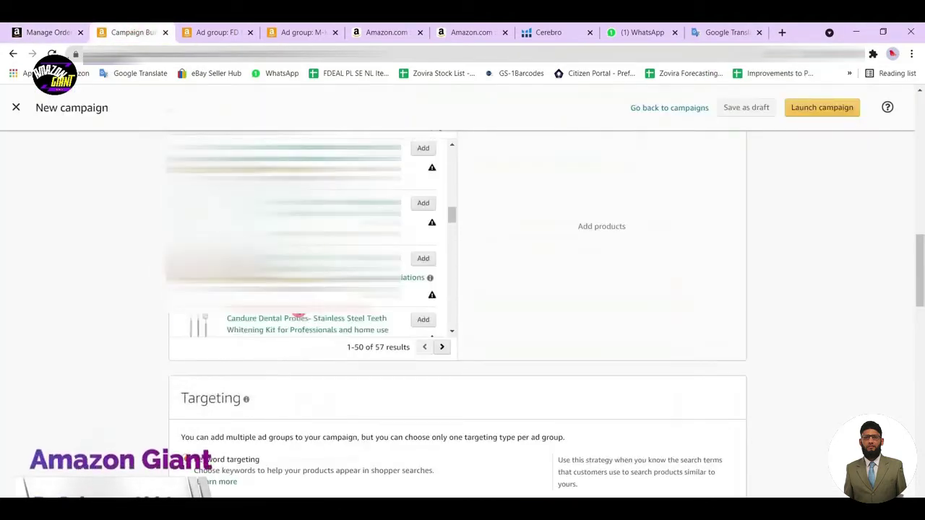
{"action": "scroll", "coordinate": [457, 303], "scroll_direction": "up", "scroll_amount": 3}
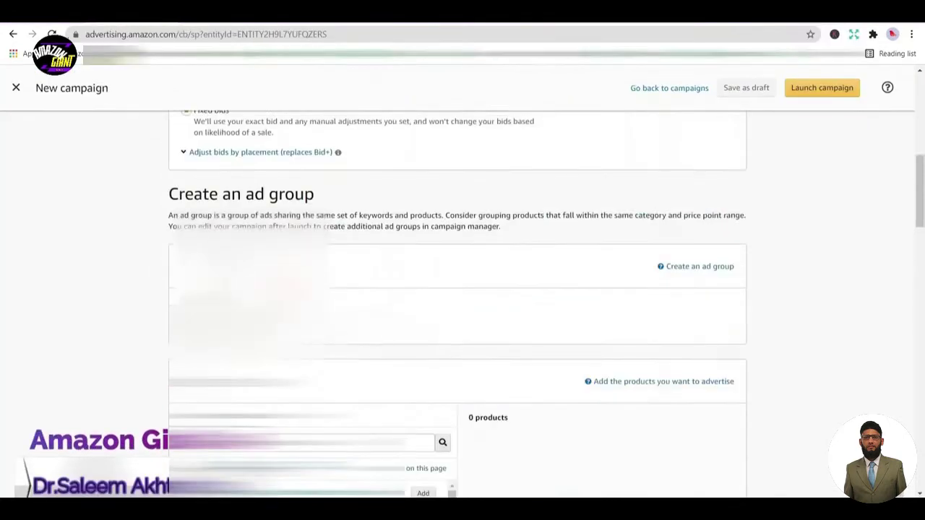
{"action": "scroll", "coordinate": [457, 303], "scroll_direction": "down", "scroll_amount": 1}
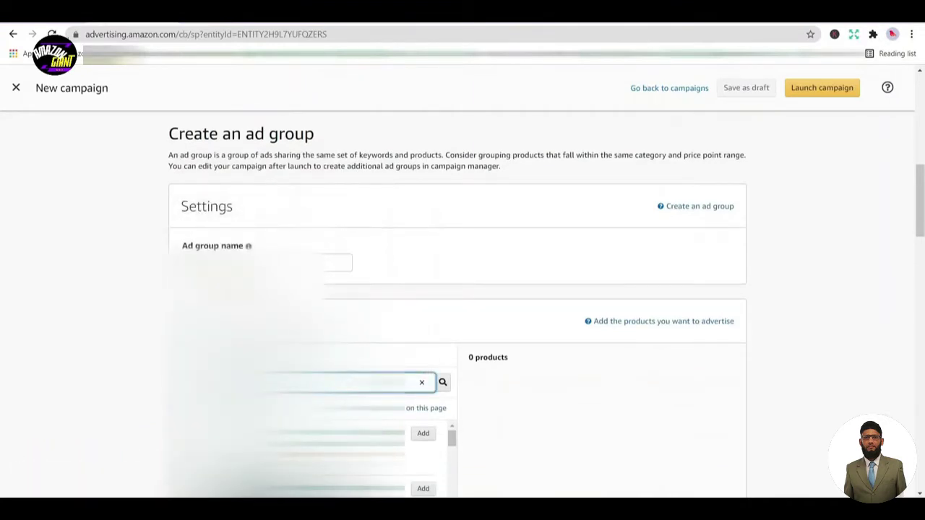
{"action": "scroll", "coordinate": [79, 337], "scroll_direction": "down", "scroll_amount": 3}
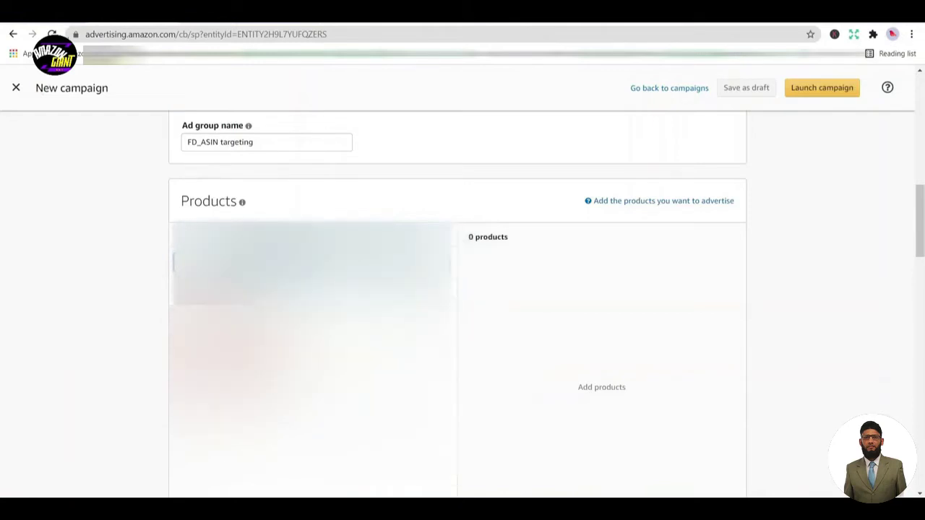
{"action": "left_click", "coordinate": [432, 282]}
- Set the ad group's targeting type to product targeting
{"action": "scroll", "coordinate": [105, 295], "scroll_direction": "down", "scroll_amount": 5}
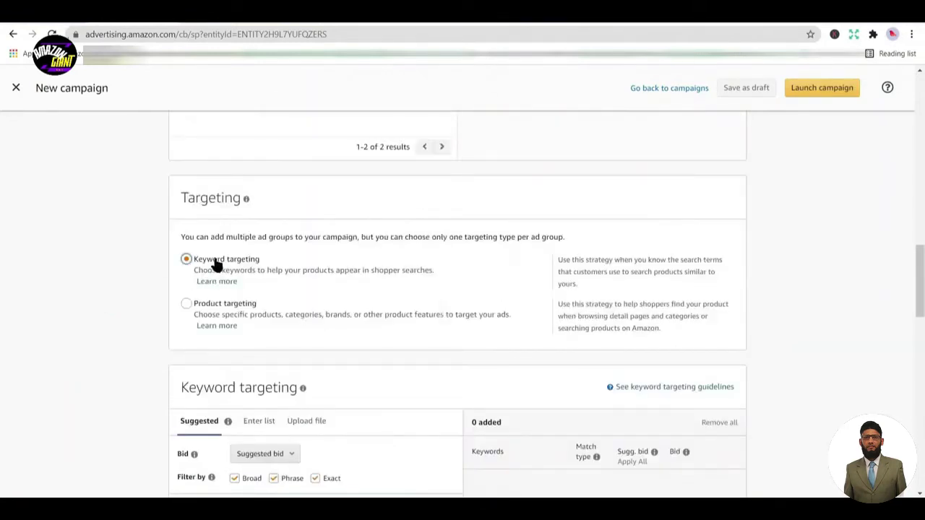
{"action": "left_click", "coordinate": [226, 307]}
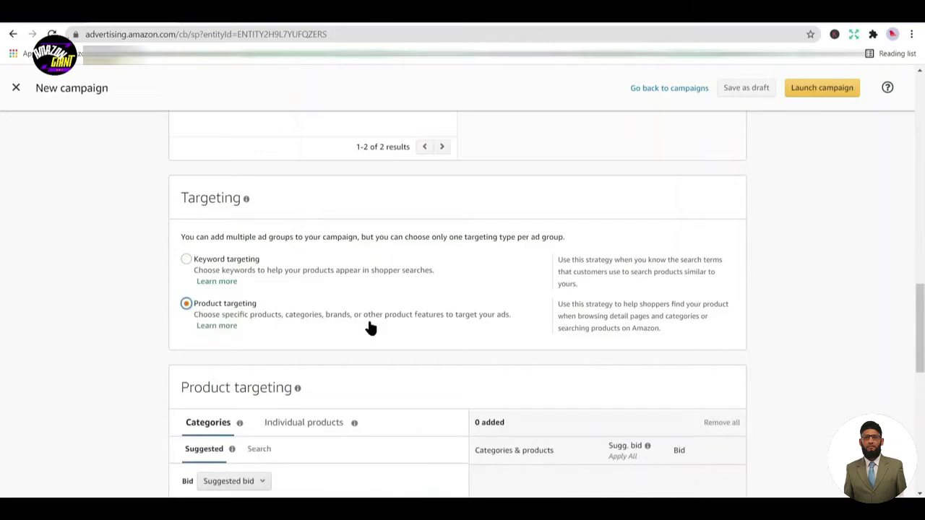
{"action": "scroll", "coordinate": [145, 318], "scroll_direction": "down", "scroll_amount": 2}
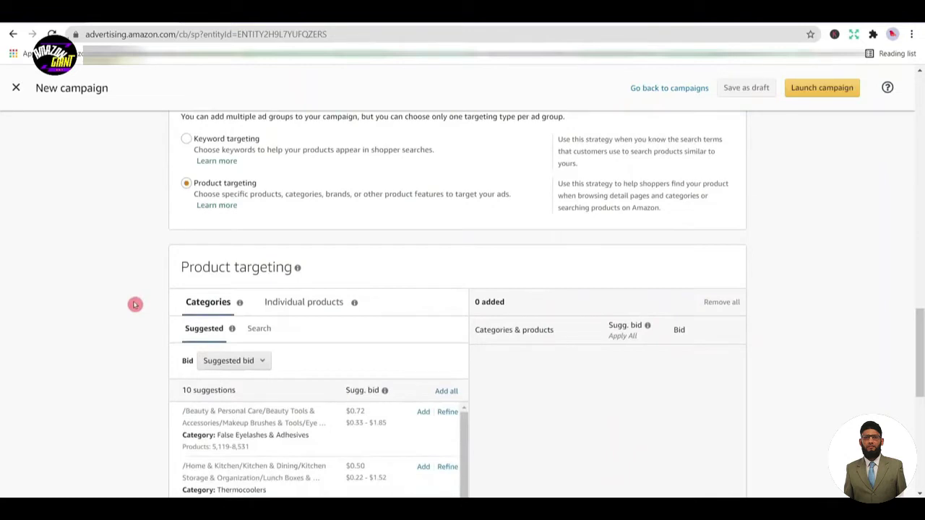
{"action": "scroll", "coordinate": [118, 328], "scroll_direction": "down", "scroll_amount": 2}
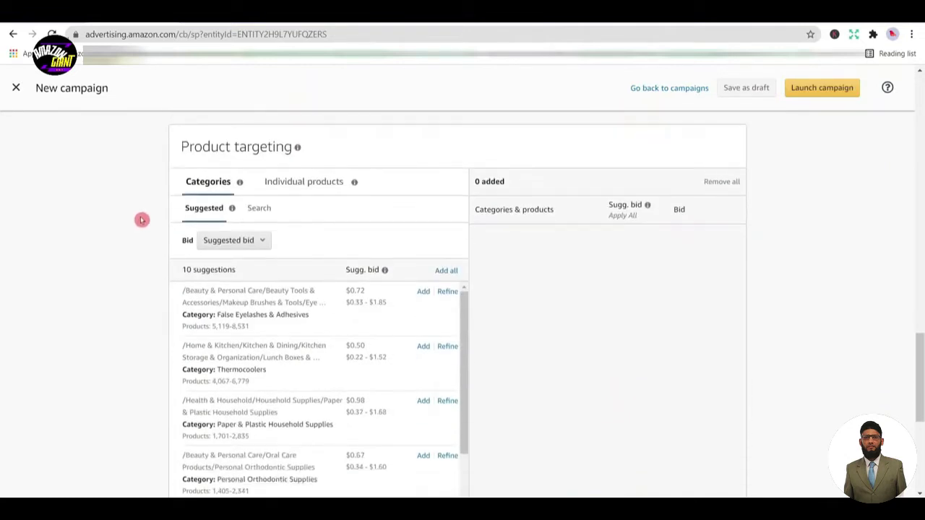
- Switch the product targeting to individual products and browse the suggested products with their ASINs and suggested bids
{"action": "left_click", "coordinate": [294, 184]}
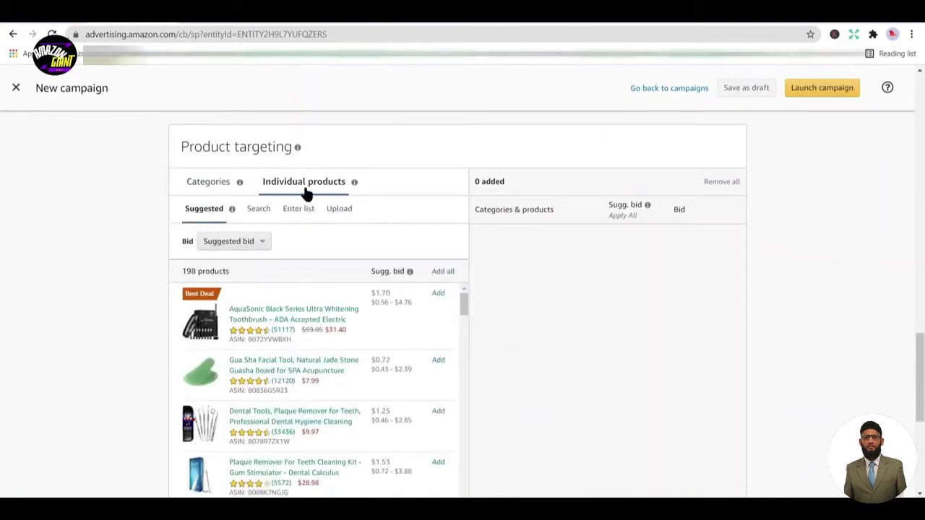
{"action": "left_click", "coordinate": [276, 229]}
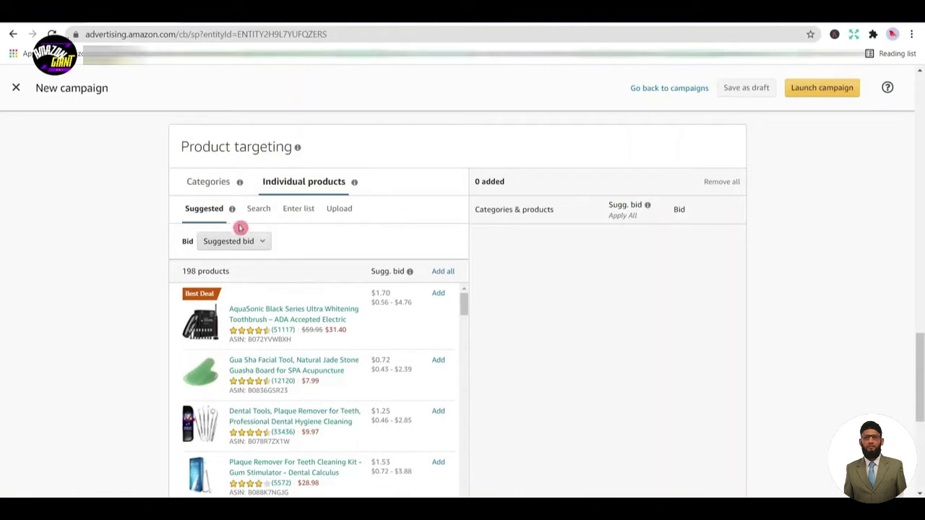
{"action": "scroll", "coordinate": [146, 246], "scroll_direction": "down", "scroll_amount": 1}
{"action": "scroll", "coordinate": [137, 249], "scroll_direction": "down", "scroll_amount": 1}
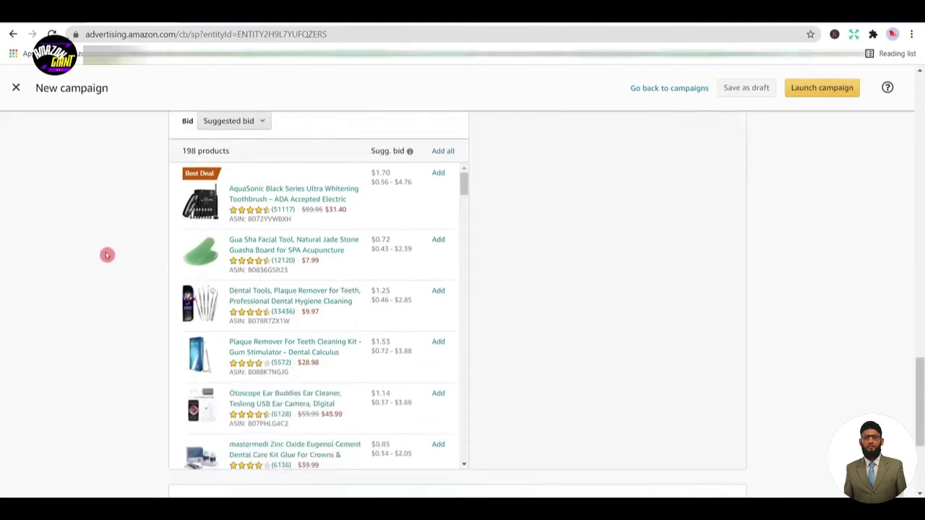
{"action": "scroll", "coordinate": [107, 256], "scroll_direction": "up", "scroll_amount": 1}
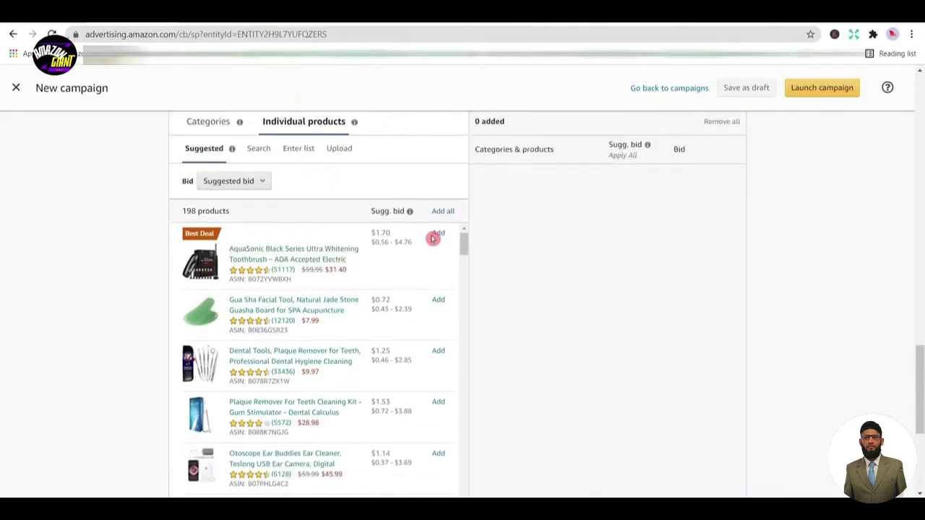
{"action": "scroll", "coordinate": [260, 329], "scroll_direction": "down", "scroll_amount": 3}
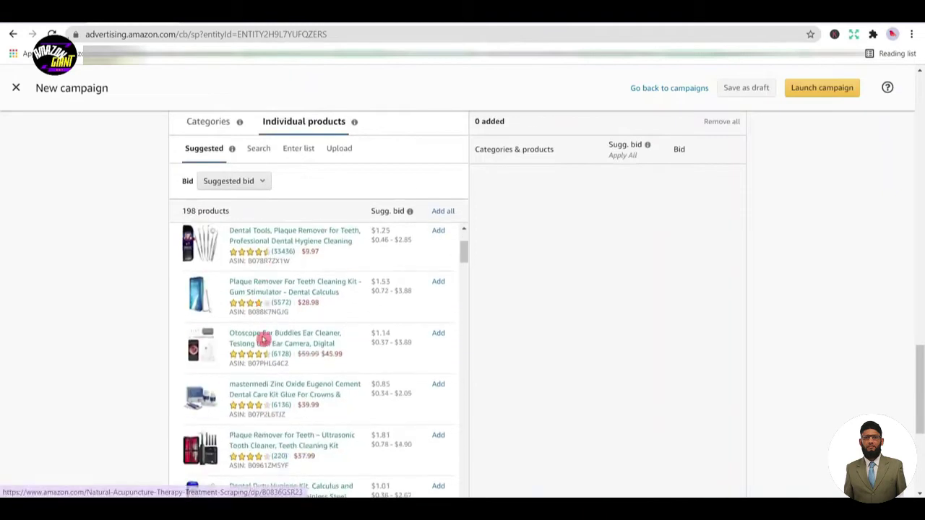
{"action": "scroll", "coordinate": [299, 323], "scroll_direction": "down", "scroll_amount": 2}
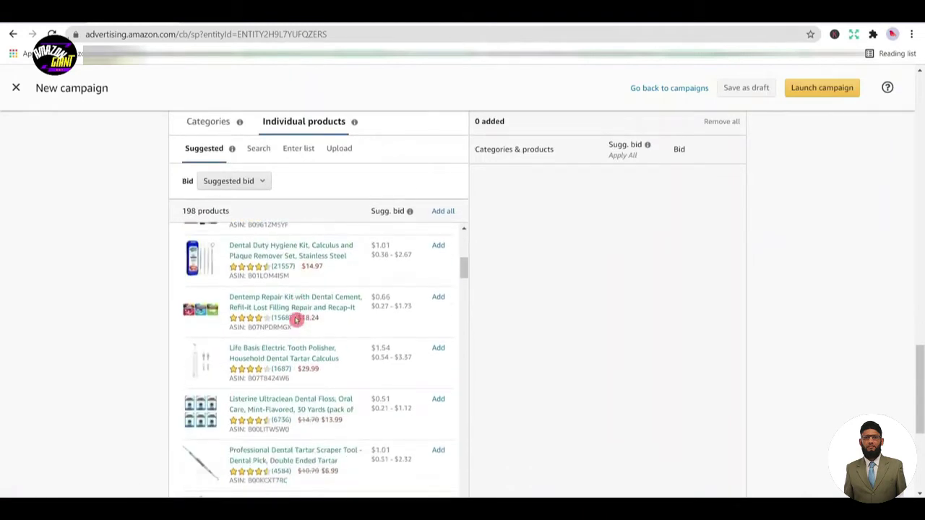
{"action": "scroll", "coordinate": [296, 320], "scroll_direction": "up", "scroll_amount": 3}
- Review the suggested categories for product targeting, including their category paths and suggested bids
{"action": "left_click", "coordinate": [195, 120]}
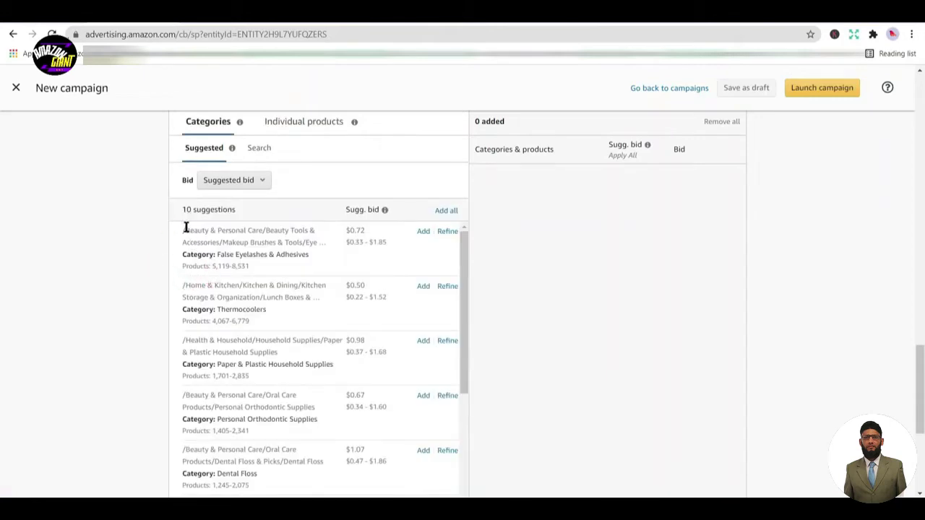
{"action": "left_click_drag", "start_coordinate": [185, 227], "coordinate": [315, 255]}
{"action": "left_click", "coordinate": [133, 271]}
{"action": "scroll", "coordinate": [293, 225], "scroll_direction": "up", "scroll_amount": 1}
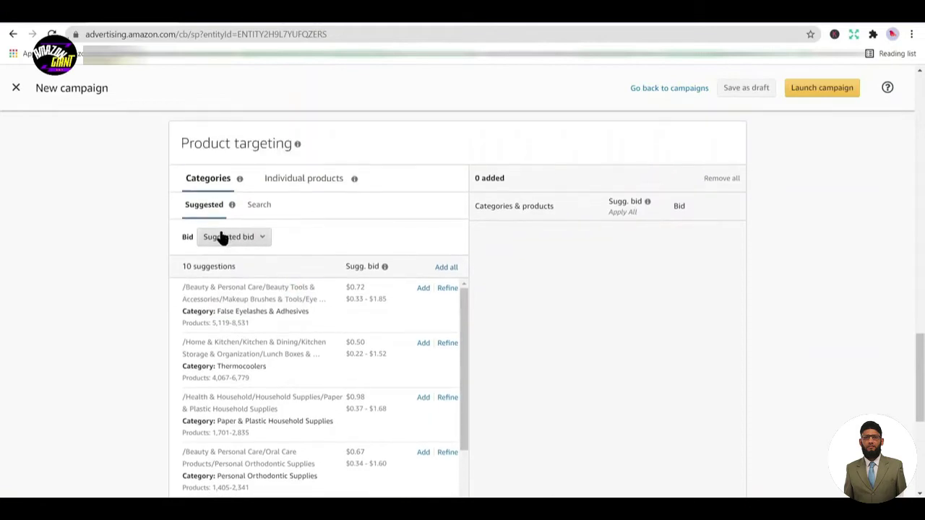
{"action": "scroll", "coordinate": [252, 268], "scroll_direction": "down", "scroll_amount": 3}
{"action": "scroll", "coordinate": [254, 268], "scroll_direction": "up", "scroll_amount": 3}
{"action": "scroll", "coordinate": [309, 184], "scroll_direction": "up", "scroll_amount": 3}
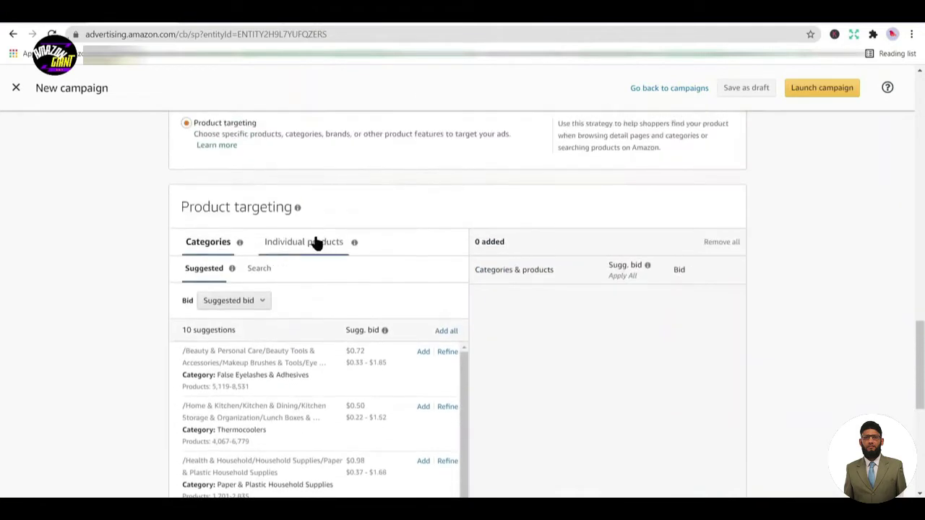
- Go back to individual product targeting and examine its search, ASIN list entry and file upload options
{"action": "left_click", "coordinate": [314, 241]}
{"action": "scroll", "coordinate": [114, 267], "scroll_direction": "down", "scroll_amount": 1}
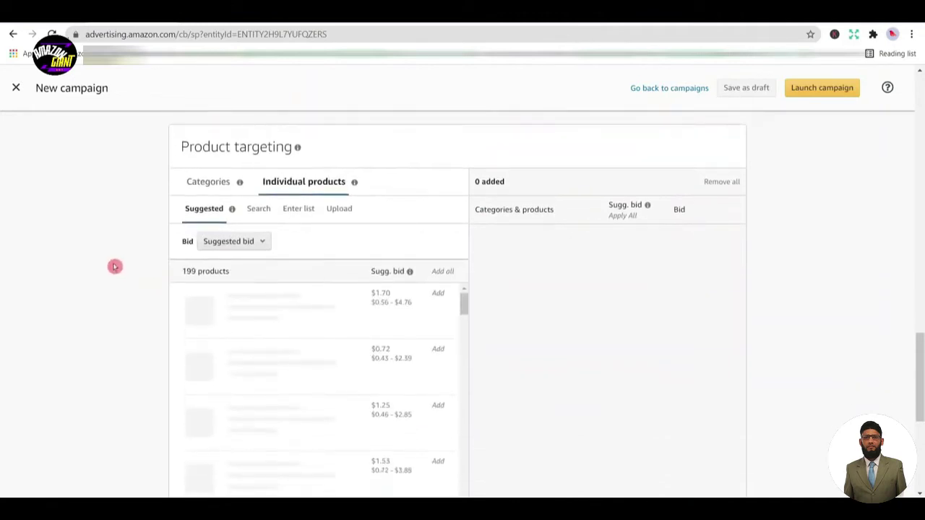
{"action": "scroll", "coordinate": [118, 262], "scroll_direction": "down", "scroll_amount": 1}
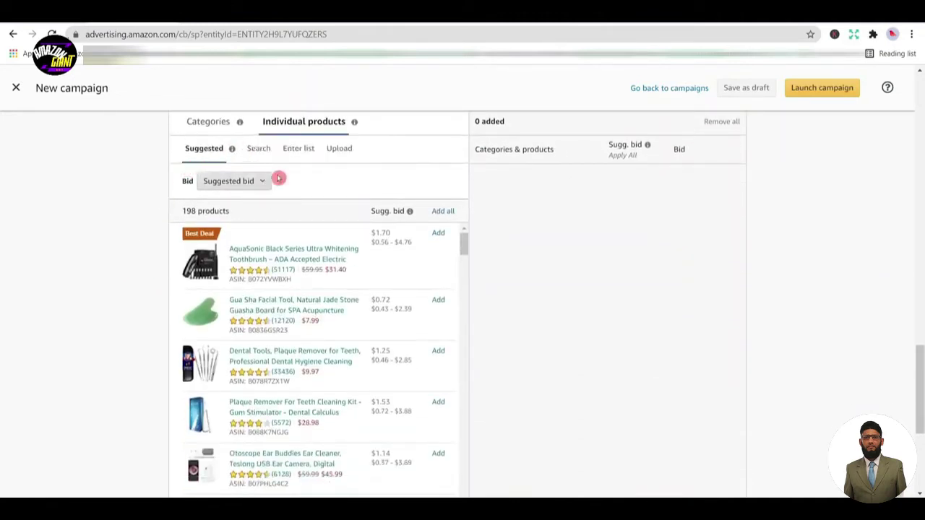
{"action": "left_click", "coordinate": [260, 154]}
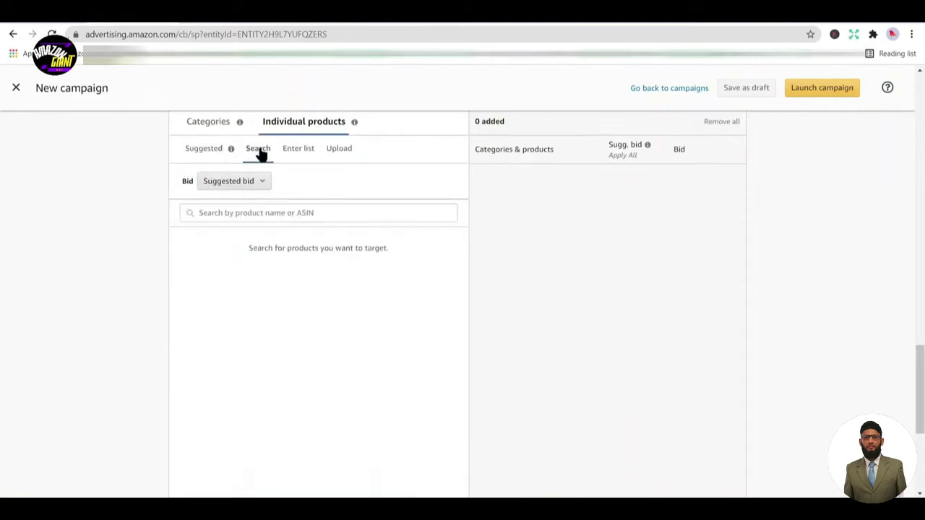
{"action": "left_click", "coordinate": [295, 158]}
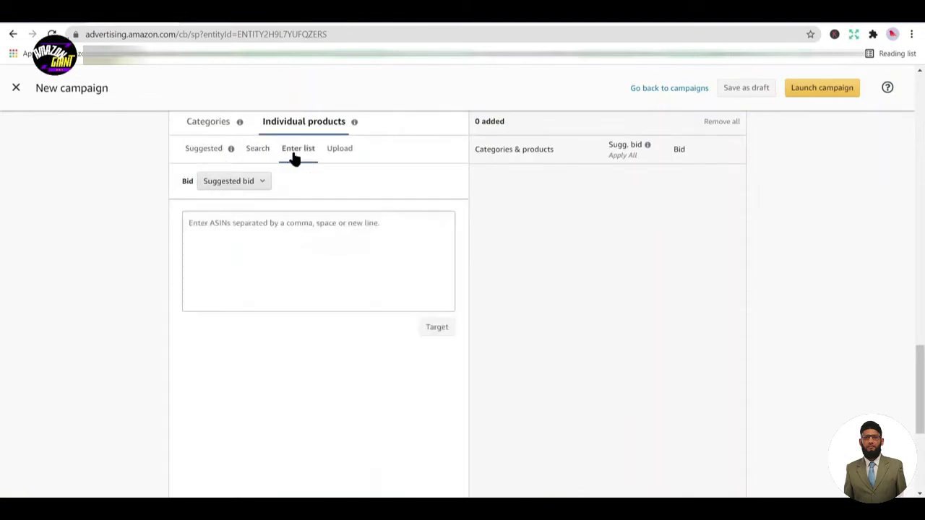
{"action": "left_click", "coordinate": [286, 223]}
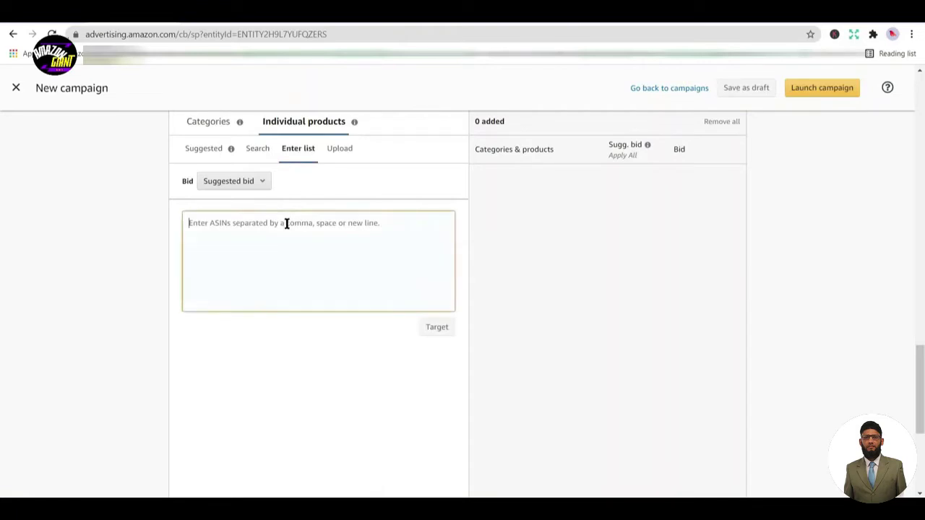
{"action": "left_click", "coordinate": [347, 155]}
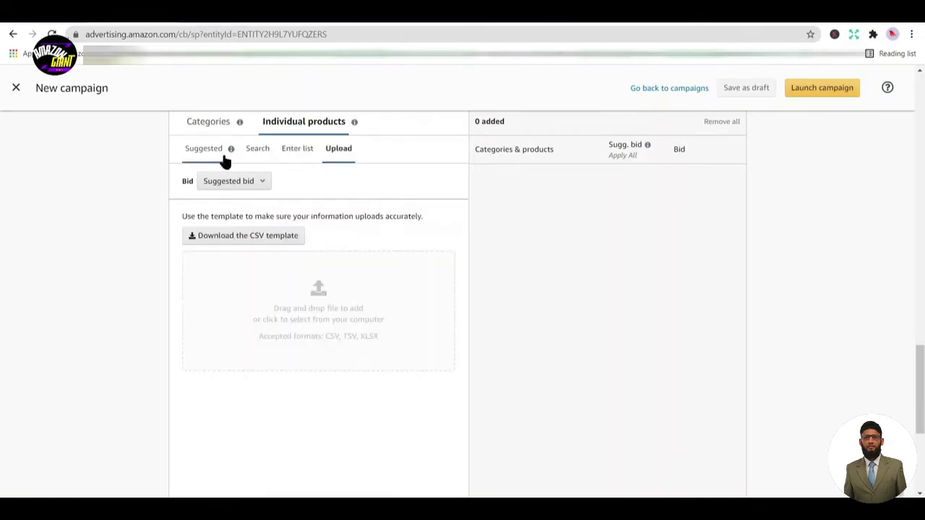
- Check what the suggested individual products are based on and look through the list for relevant dental tool competitors
{"action": "mouse_move", "coordinate": [231, 150]}
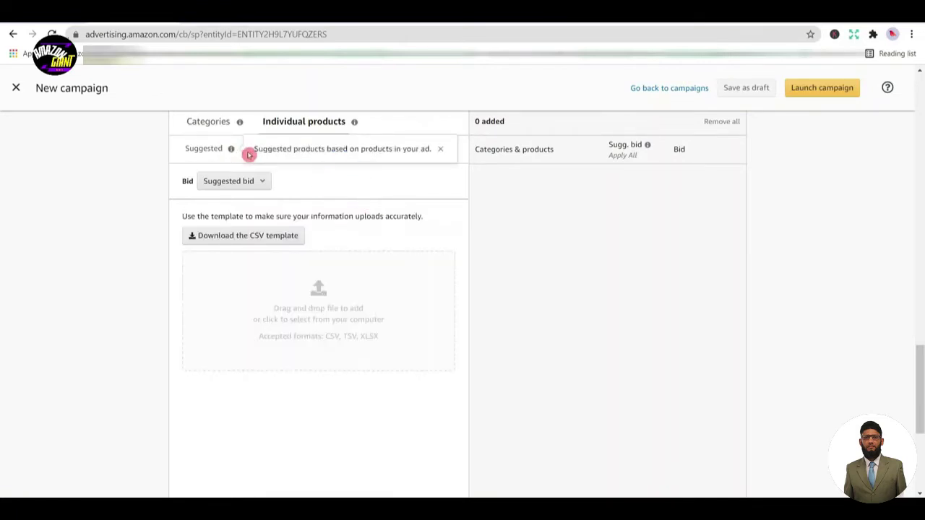
{"action": "left_click", "coordinate": [201, 150]}
{"action": "left_click", "coordinate": [183, 175]}
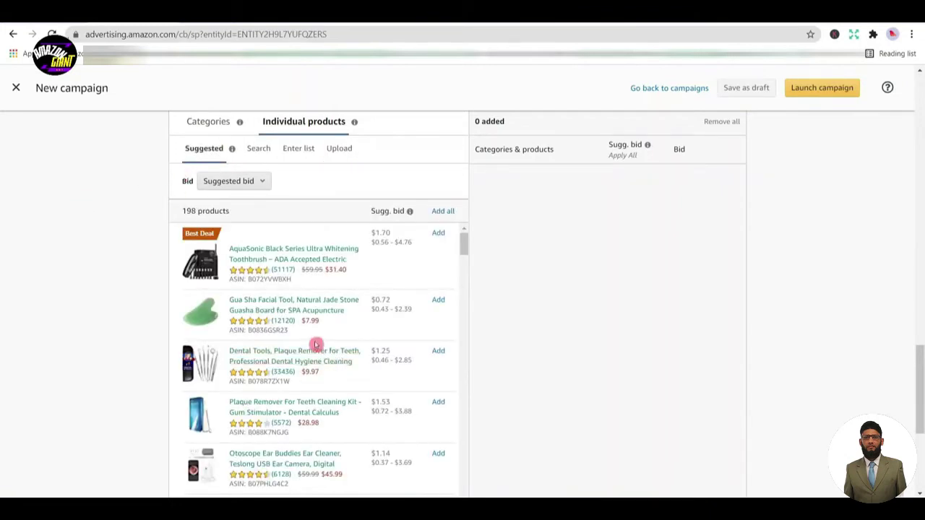
{"action": "scroll", "coordinate": [316, 345], "scroll_direction": "down", "scroll_amount": 10}
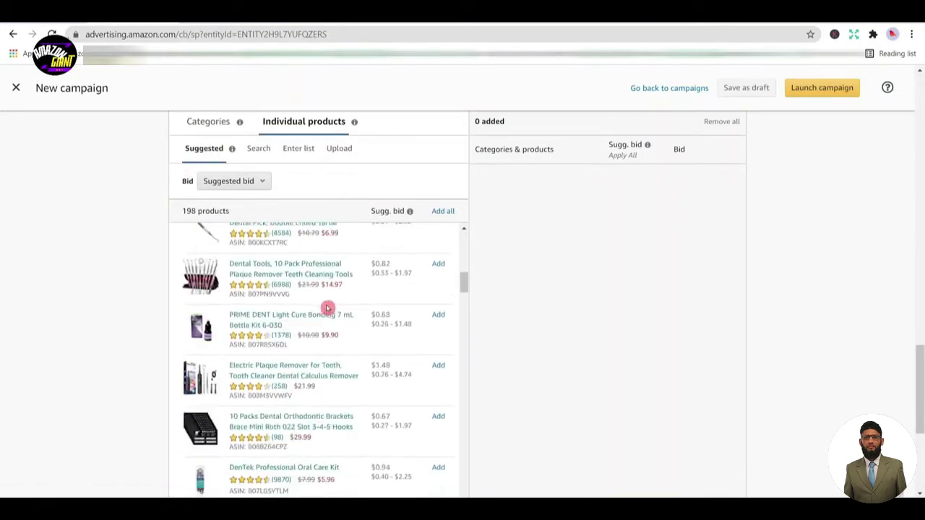
{"action": "scroll", "coordinate": [328, 308], "scroll_direction": "down", "scroll_amount": 7}
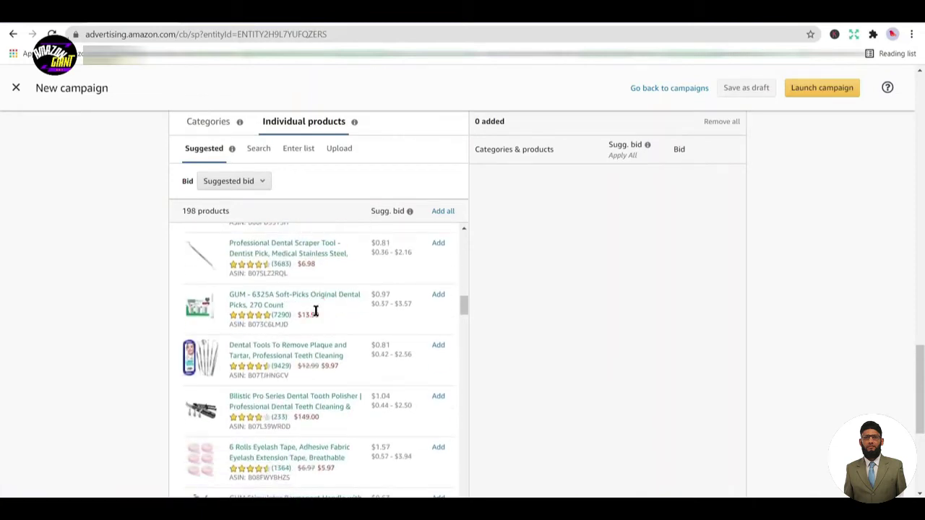
{"action": "scroll", "coordinate": [315, 311], "scroll_direction": "down", "scroll_amount": 7}
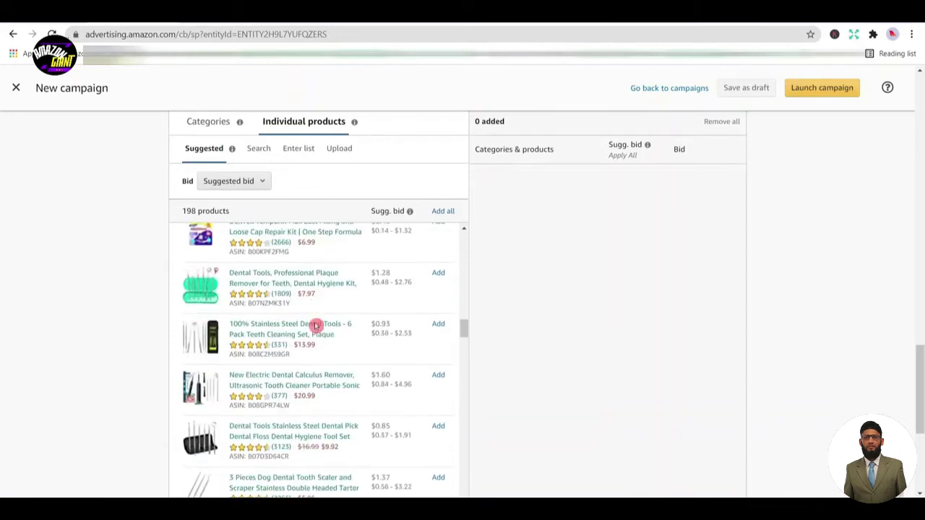
{"action": "scroll", "coordinate": [316, 326], "scroll_direction": "down", "scroll_amount": 10}
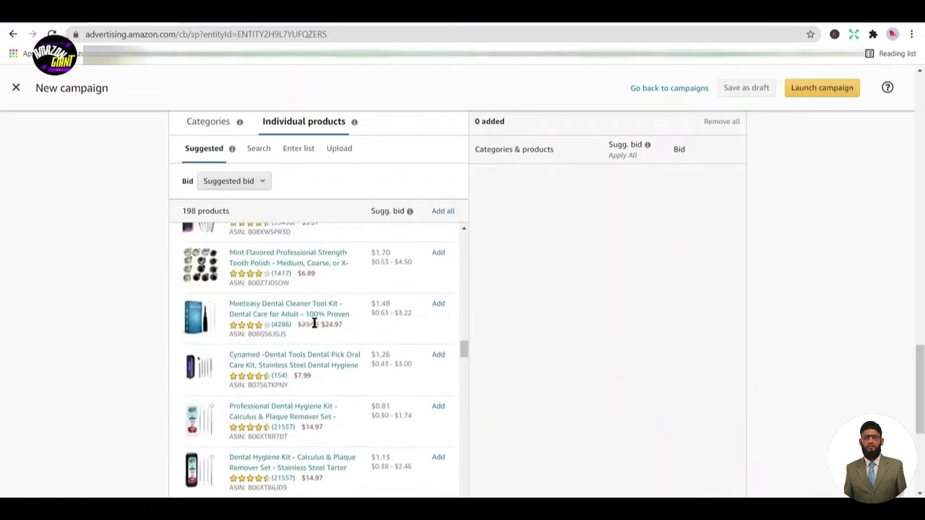
{"action": "scroll", "coordinate": [316, 324], "scroll_direction": "up", "scroll_amount": 2}
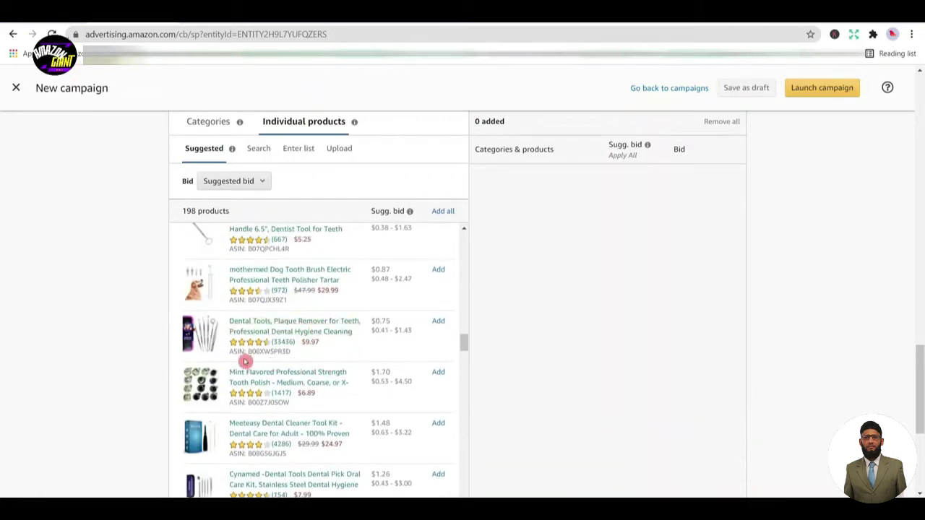
{"action": "scroll", "coordinate": [253, 351], "scroll_direction": "down", "scroll_amount": 3}
{"action": "scroll", "coordinate": [278, 354], "scroll_direction": "up", "scroll_amount": 1}
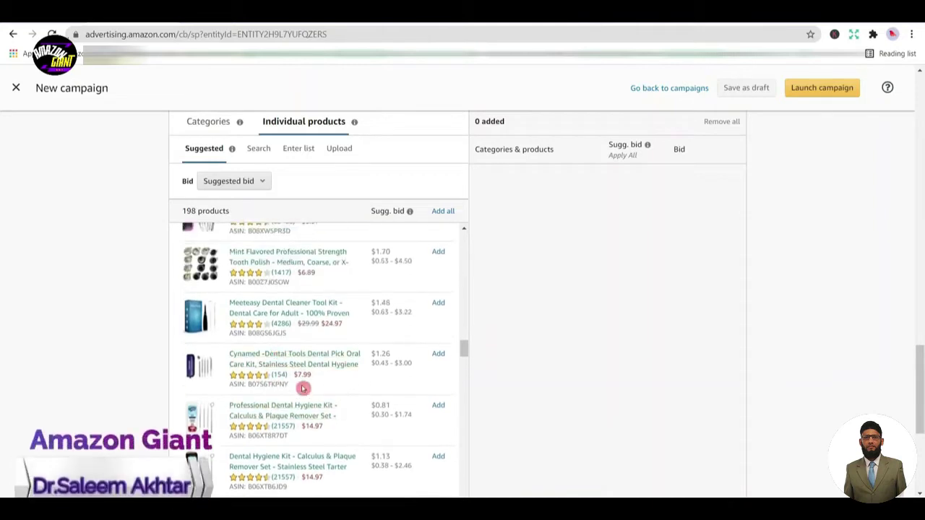
{"action": "scroll", "coordinate": [278, 382], "scroll_direction": "up", "scroll_amount": 2}
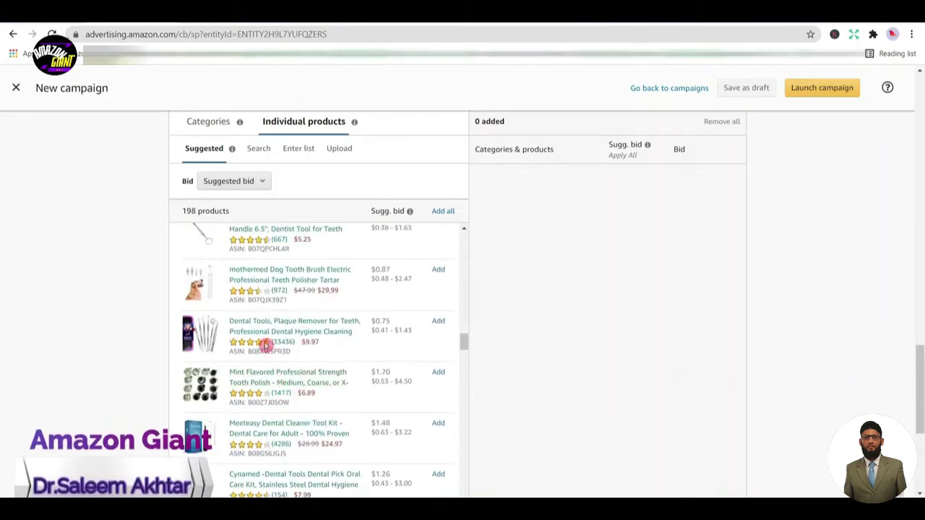
{"action": "scroll", "coordinate": [263, 340], "scroll_direction": "down", "scroll_amount": 1}
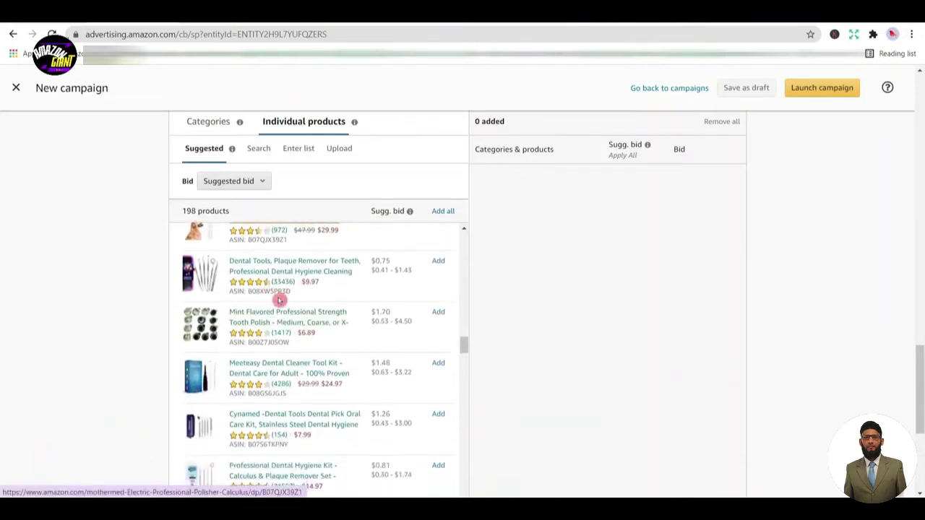
{"action": "scroll", "coordinate": [275, 324], "scroll_direction": "up", "scroll_amount": 1}
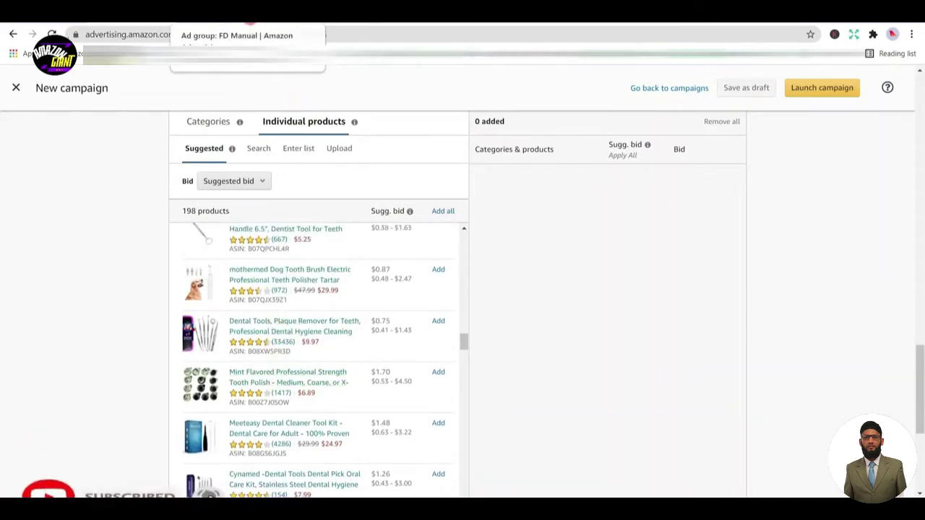
- Switch to the Amazon search results for "dental tools" and look through the competing products listed there
{"action": "left_click", "coordinate": [246, 12]}
{"action": "scroll", "coordinate": [253, 191], "scroll_direction": "up", "scroll_amount": 10}
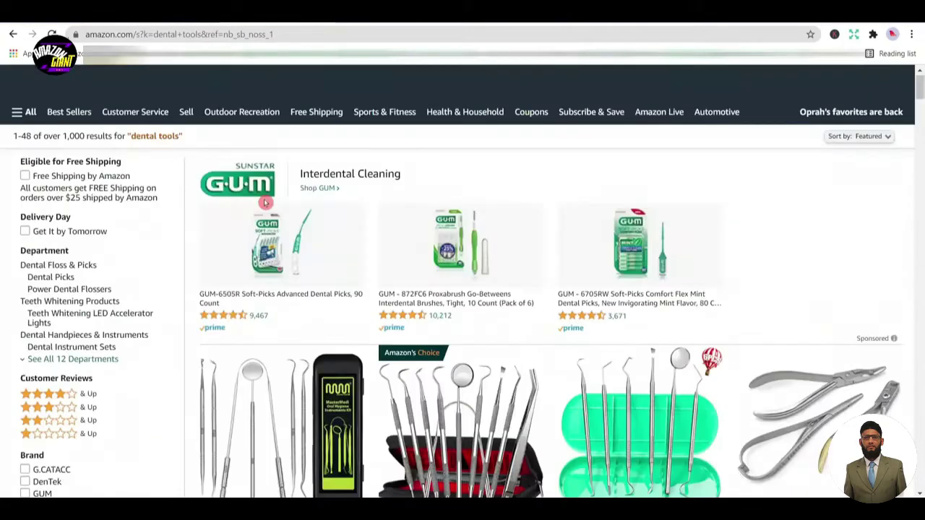
{"action": "scroll", "coordinate": [434, 217], "scroll_direction": "down", "scroll_amount": 3}
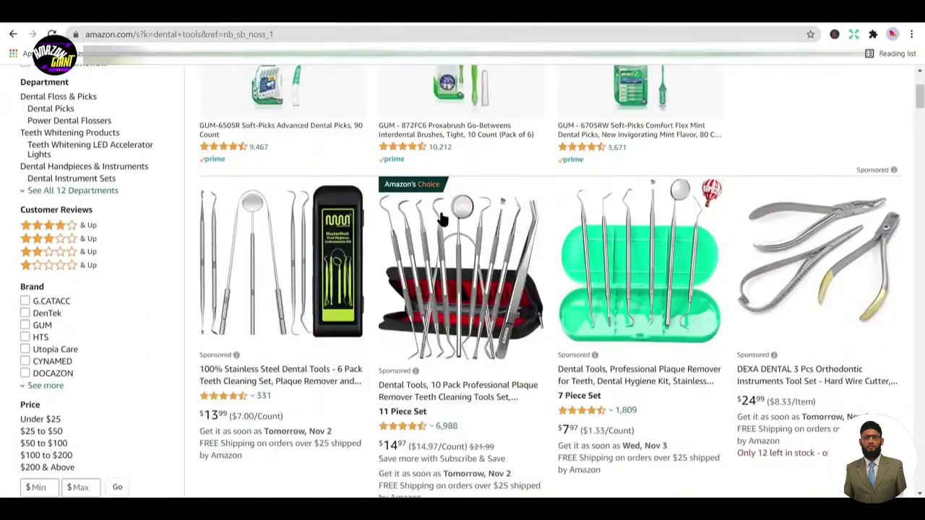
{"action": "scroll", "coordinate": [535, 232], "scroll_direction": "down", "scroll_amount": 5}
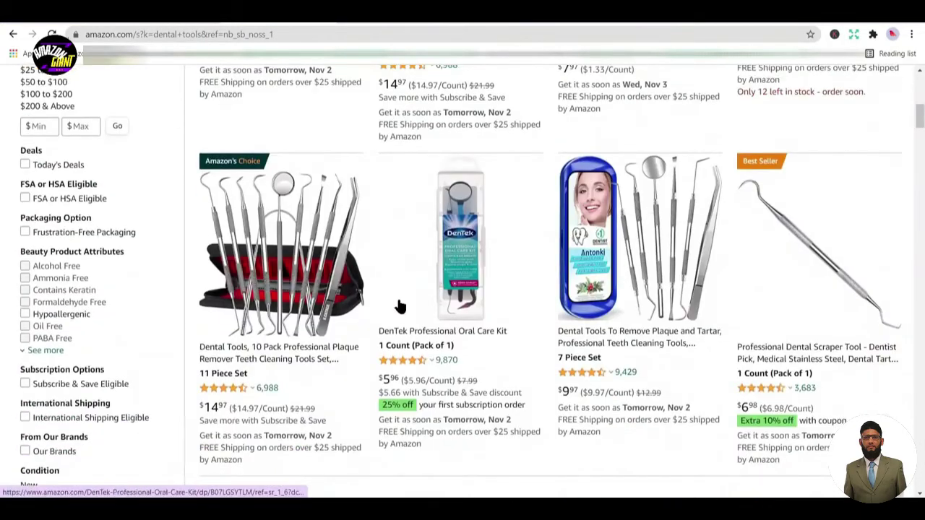
{"action": "scroll", "coordinate": [584, 194], "scroll_direction": "down", "scroll_amount": 6}
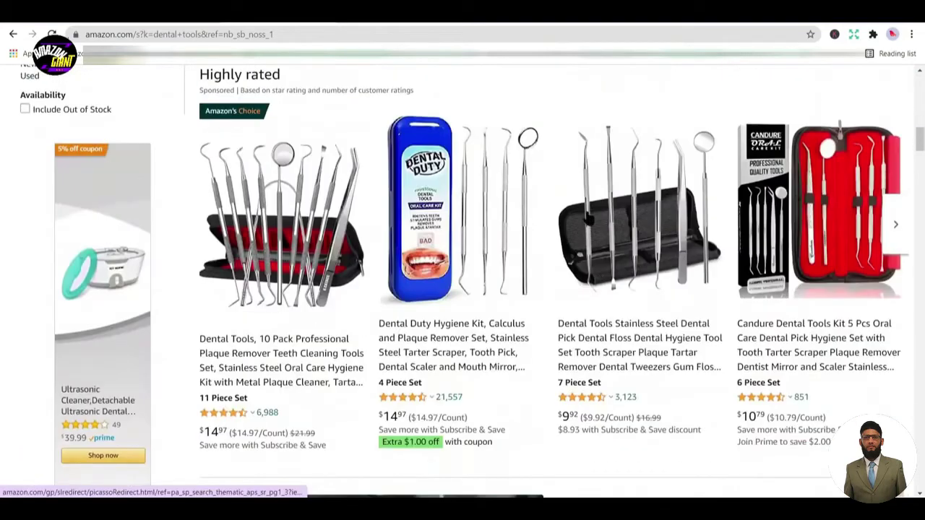
{"action": "scroll", "coordinate": [550, 275], "scroll_direction": "down", "scroll_amount": 10}
{"action": "scroll", "coordinate": [549, 274], "scroll_direction": "up", "scroll_amount": 1}
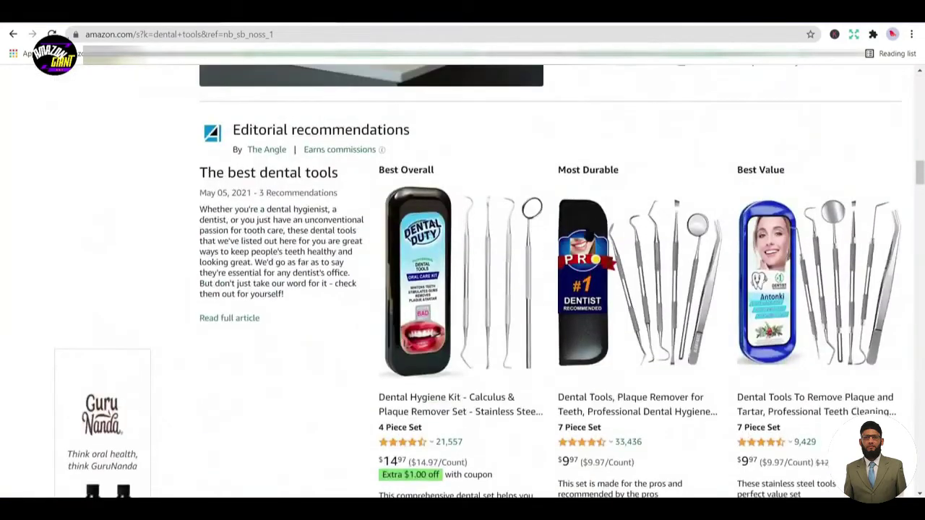
{"action": "scroll", "coordinate": [460, 282], "scroll_direction": "down", "scroll_amount": 6}
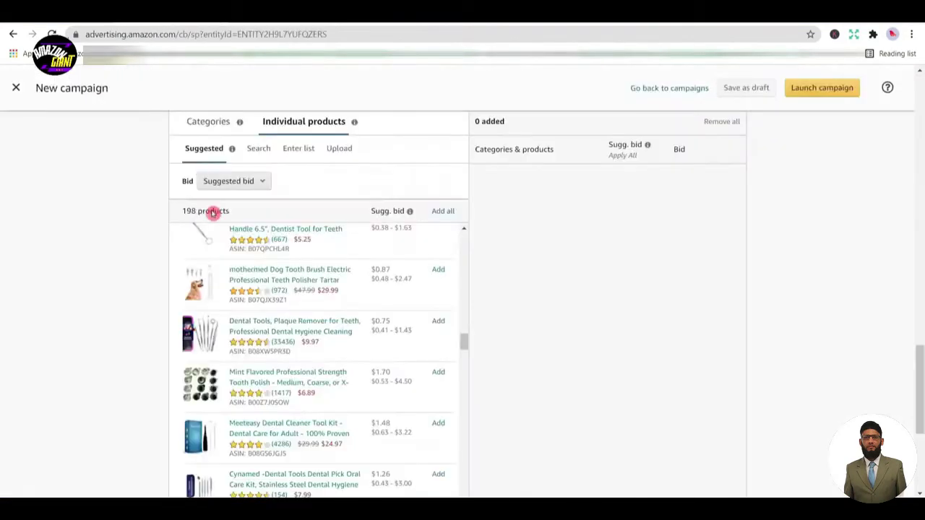
- Return to the new campaign and recheck the suggested individual products against the competing dental tools
{"action": "scroll", "coordinate": [289, 347], "scroll_direction": "down", "scroll_amount": 2}
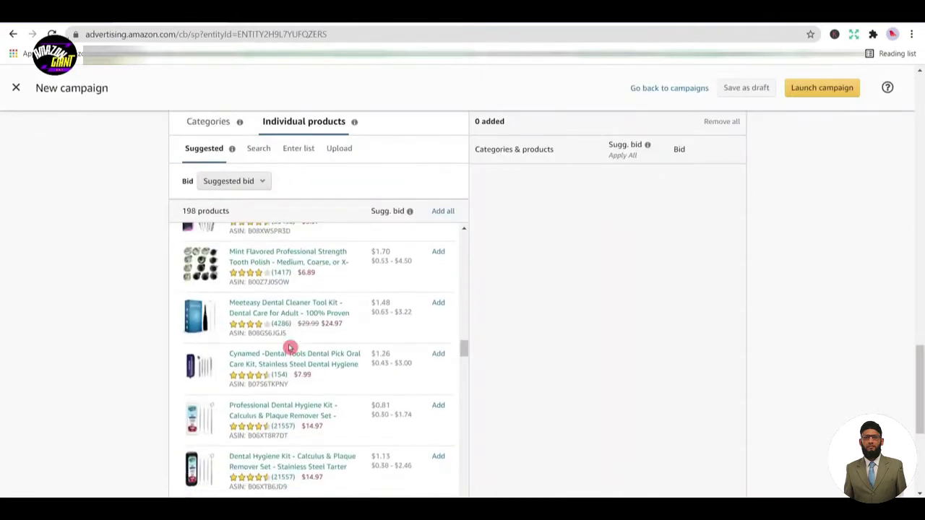
{"action": "scroll", "coordinate": [289, 348], "scroll_direction": "up", "scroll_amount": 1}
{"action": "left_click", "coordinate": [171, 344]}
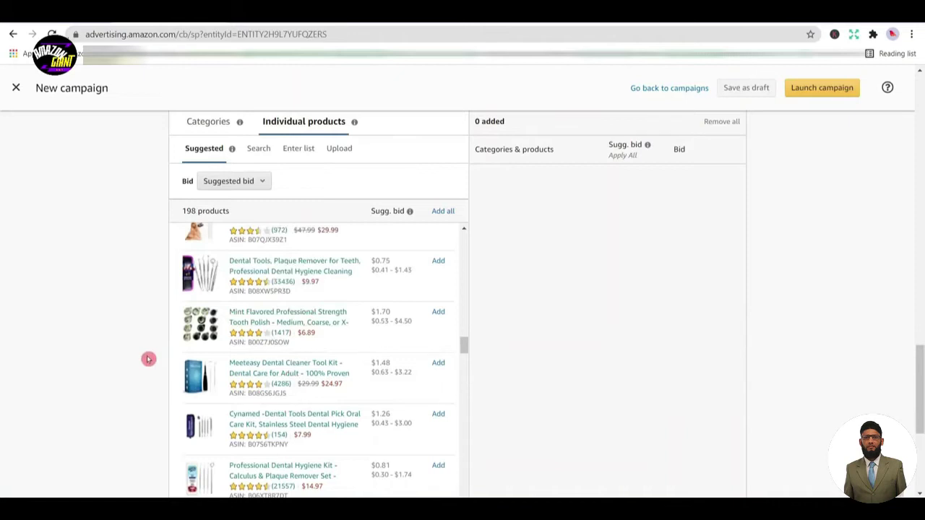
{"action": "scroll", "coordinate": [148, 359], "scroll_direction": "up", "scroll_amount": 2}
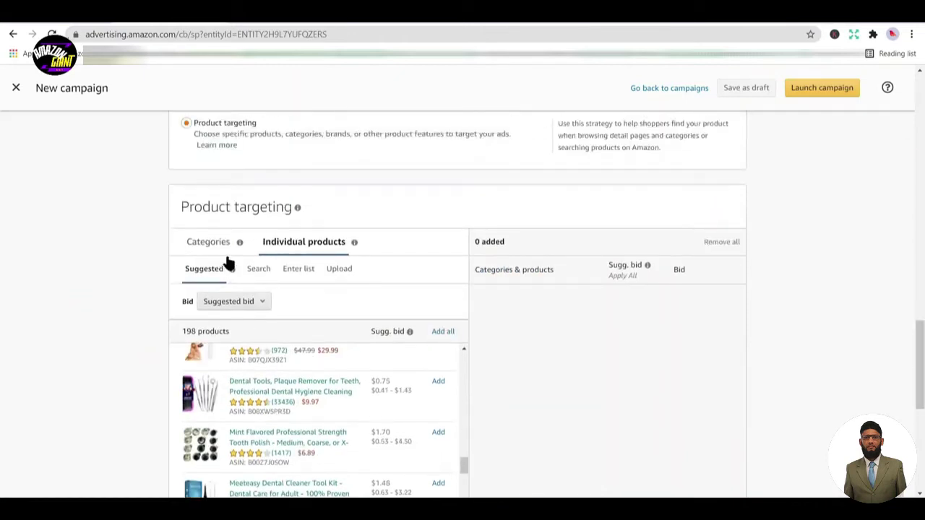
- Review the bid options for individual product targeting and choose Suggested bid
{"action": "scroll", "coordinate": [209, 262], "scroll_direction": "up", "scroll_amount": 4}
{"action": "scroll", "coordinate": [223, 282], "scroll_direction": "down", "scroll_amount": 1}
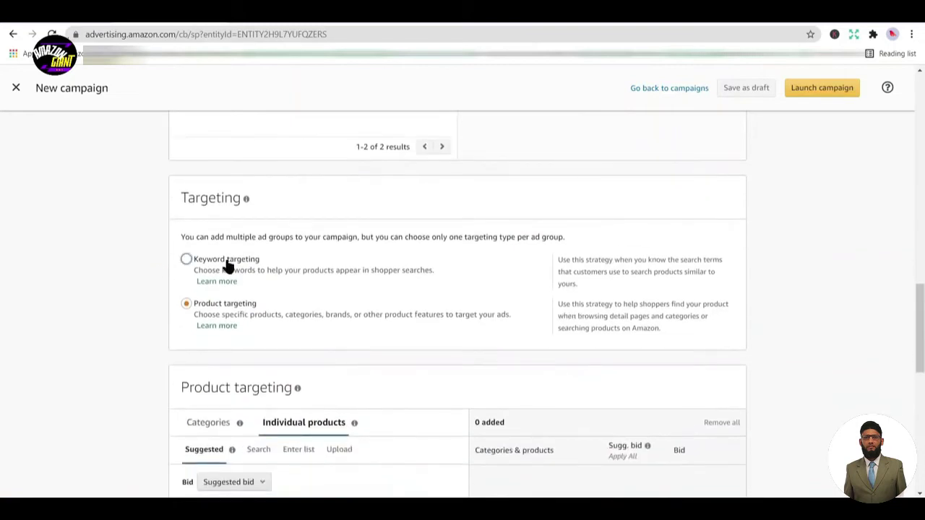
{"action": "left_click_drag", "start_coordinate": [920, 318], "coordinate": [920, 374]}
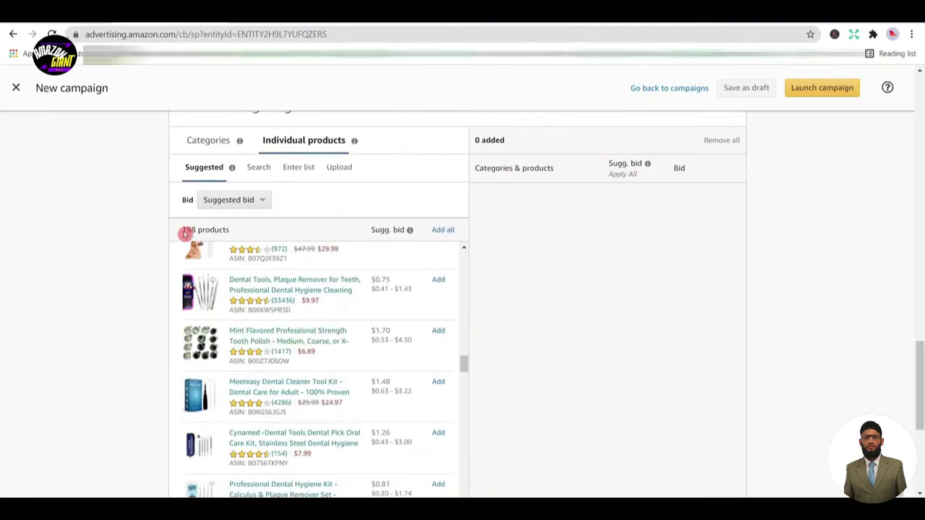
{"action": "left_click", "coordinate": [252, 205]}
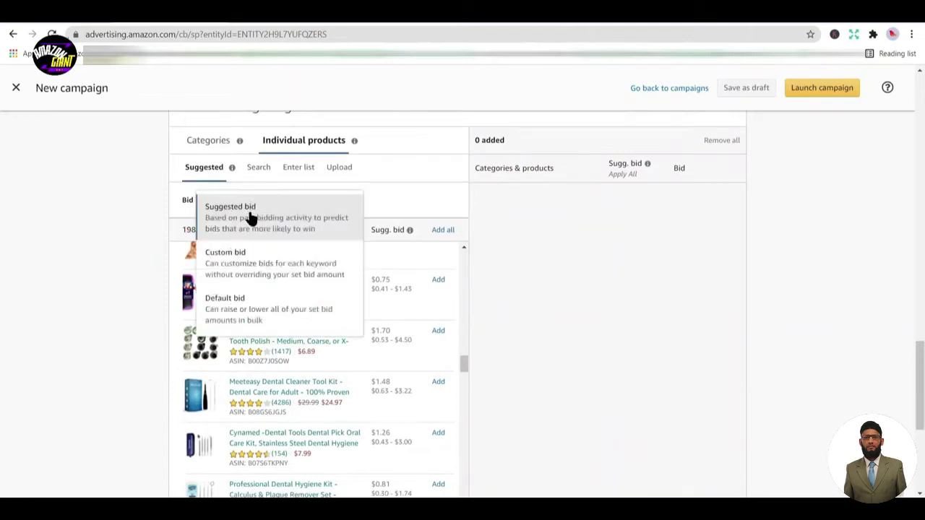
{"action": "left_click", "coordinate": [250, 217]}
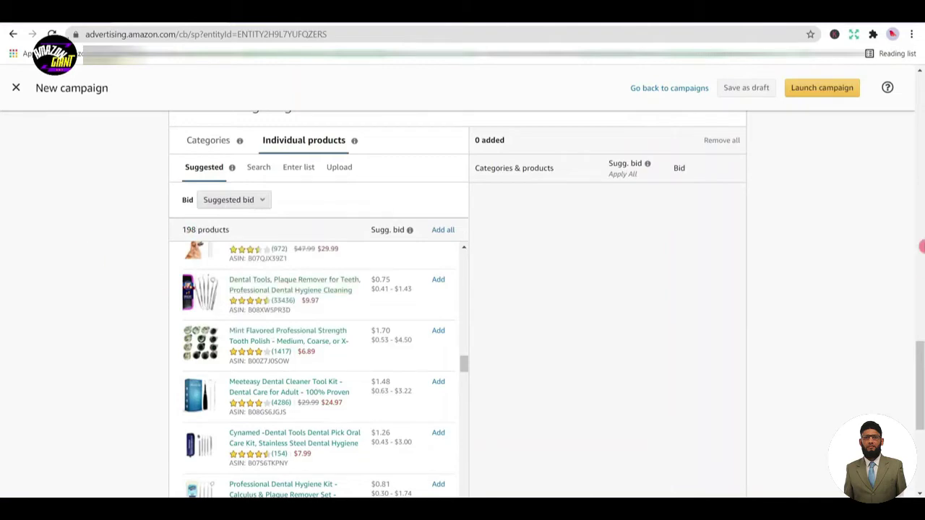
- Find the 6-pack Dental Tools Plaque Remover set with ASIN B078R7ZX1W among the suggested products and add it as a target
{"action": "left_click_drag", "start_coordinate": [920, 383], "coordinate": [917, 421]}
{"action": "scroll", "coordinate": [271, 266], "scroll_direction": "up", "scroll_amount": 5}
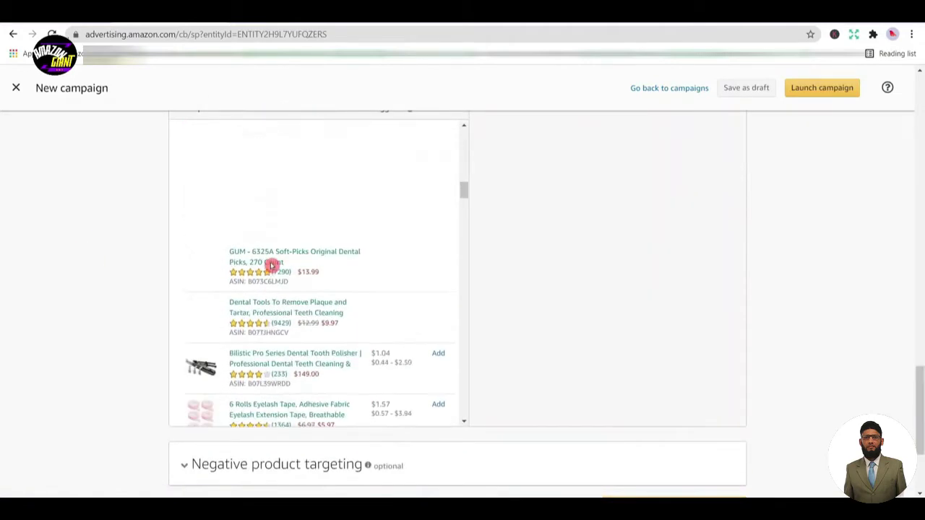
{"action": "scroll", "coordinate": [271, 266], "scroll_direction": "up", "scroll_amount": 5}
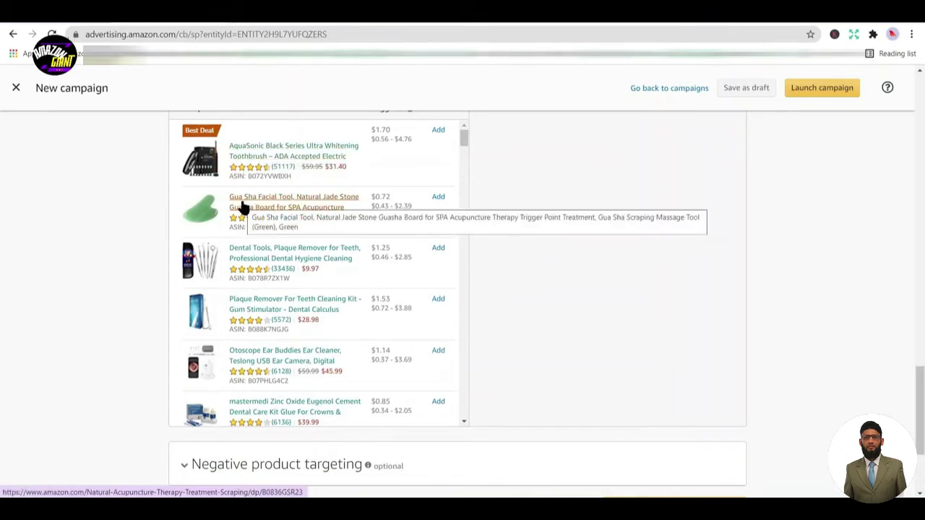
{"action": "left_click", "coordinate": [259, 268]}
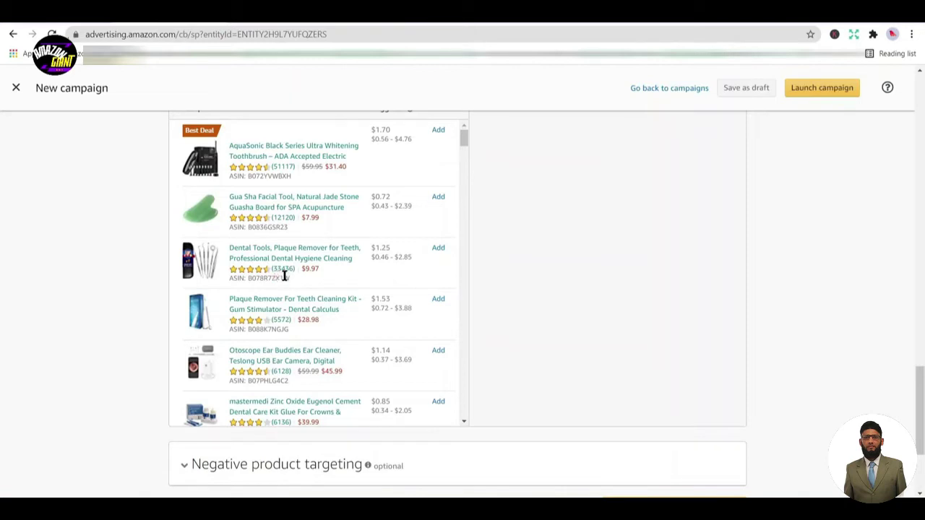
{"action": "left_click", "coordinate": [439, 249]}
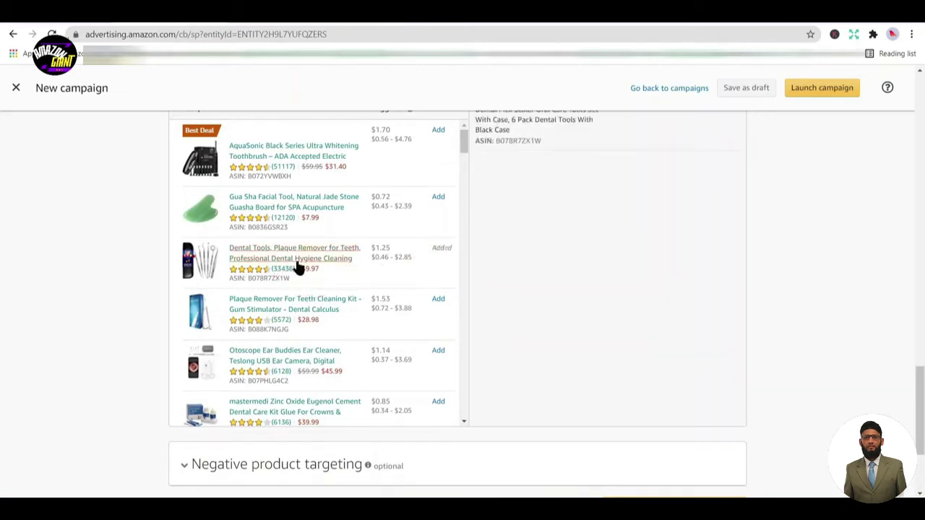
- Add the blue Dental Duty Hygiene Kit and the 10 Pack Professional Plaque Remover dental tools as targeted products
{"action": "scroll", "coordinate": [275, 269], "scroll_direction": "down", "scroll_amount": 1}
{"action": "scroll", "coordinate": [276, 268], "scroll_direction": "down", "scroll_amount": 5}
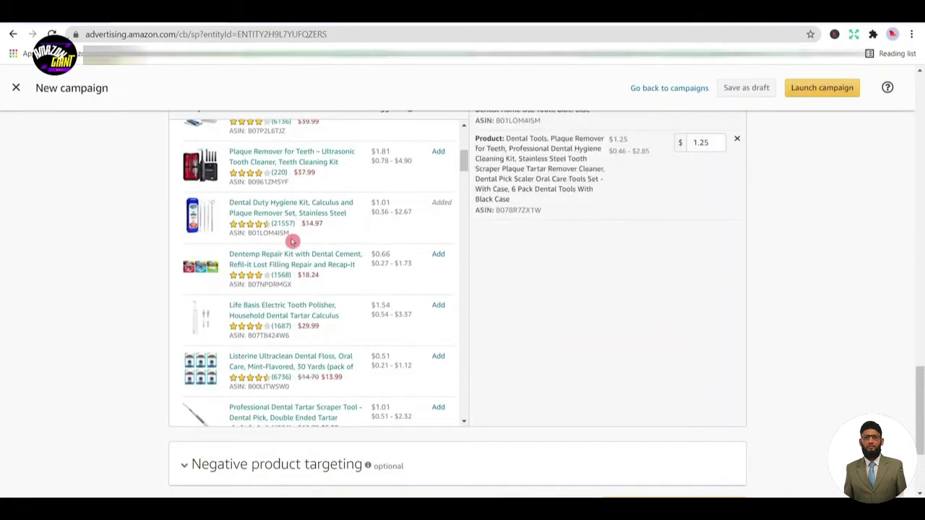
{"action": "scroll", "coordinate": [283, 241], "scroll_direction": "down", "scroll_amount": 5}
{"action": "scroll", "coordinate": [268, 238], "scroll_direction": "down", "scroll_amount": 3}
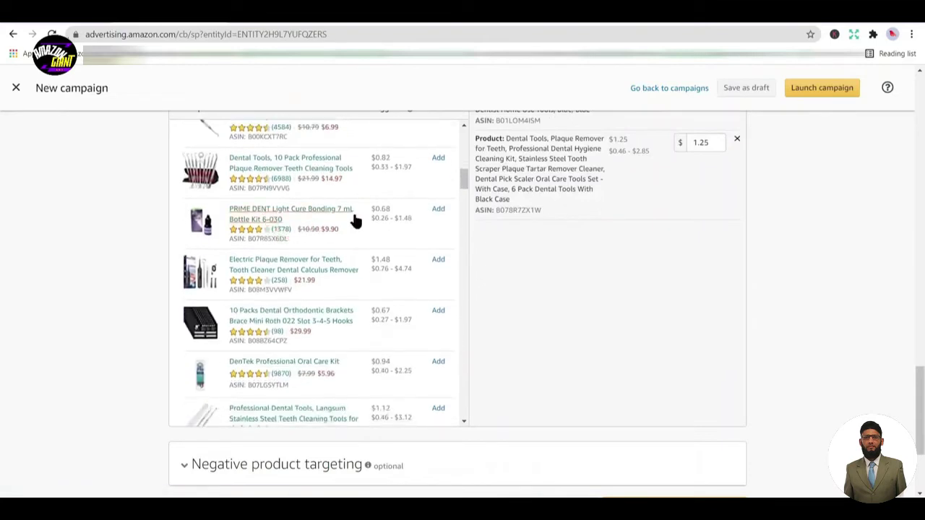
{"action": "left_click", "coordinate": [439, 170]}
- Target the Dental Tools 6 Pack Teeth Cleaning set priced $7.48 and the Dental Tools To Remove Plaque and Tartar set, B07TJHNGCV
{"action": "scroll", "coordinate": [314, 200], "scroll_direction": "down", "scroll_amount": 3}
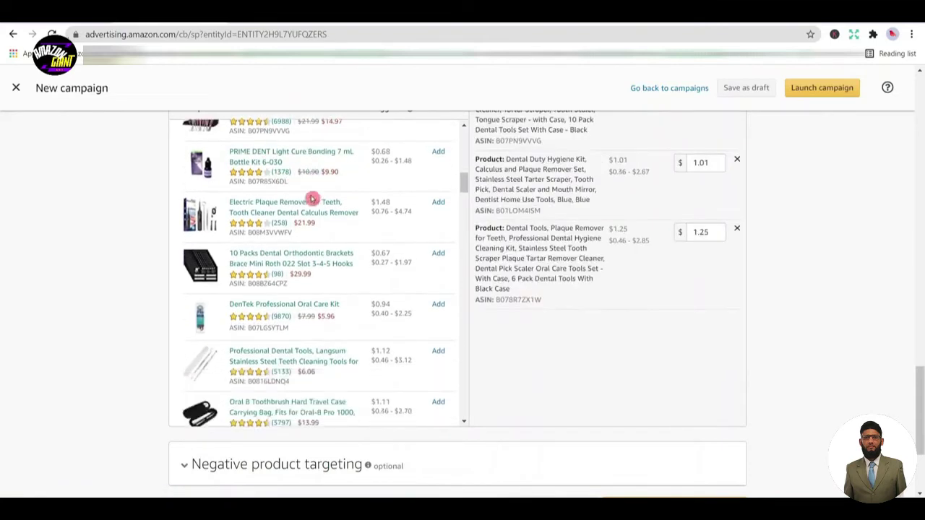
{"action": "scroll", "coordinate": [273, 224], "scroll_direction": "down", "scroll_amount": 1}
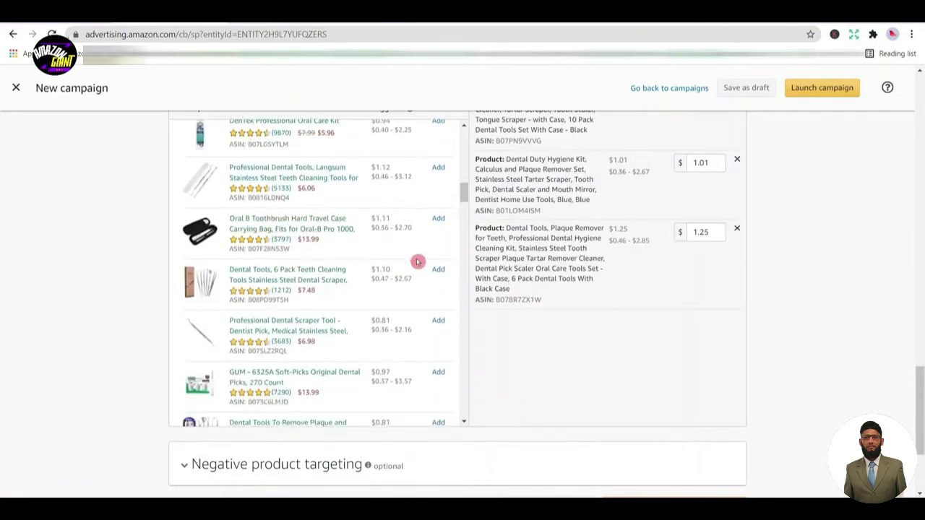
{"action": "left_click", "coordinate": [439, 272]}
{"action": "scroll", "coordinate": [306, 270], "scroll_direction": "down", "scroll_amount": 3}
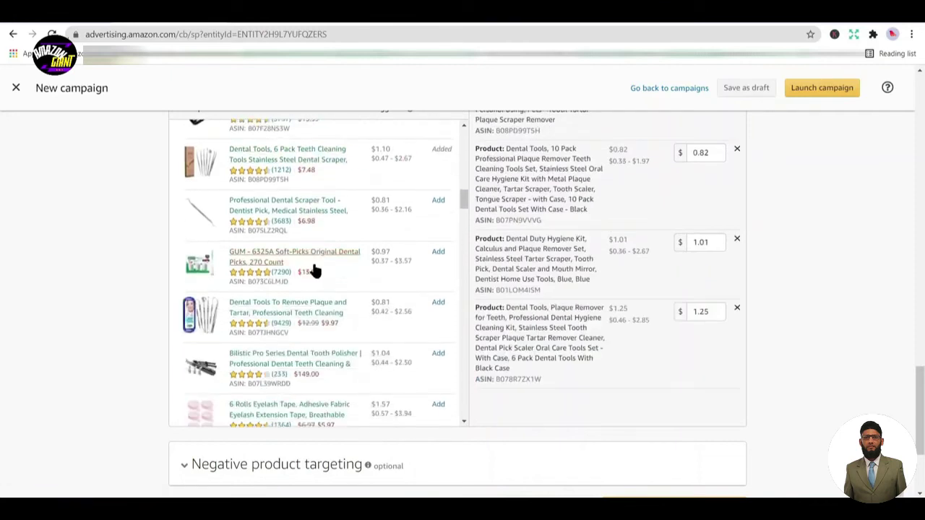
{"action": "left_click", "coordinate": [431, 306]}
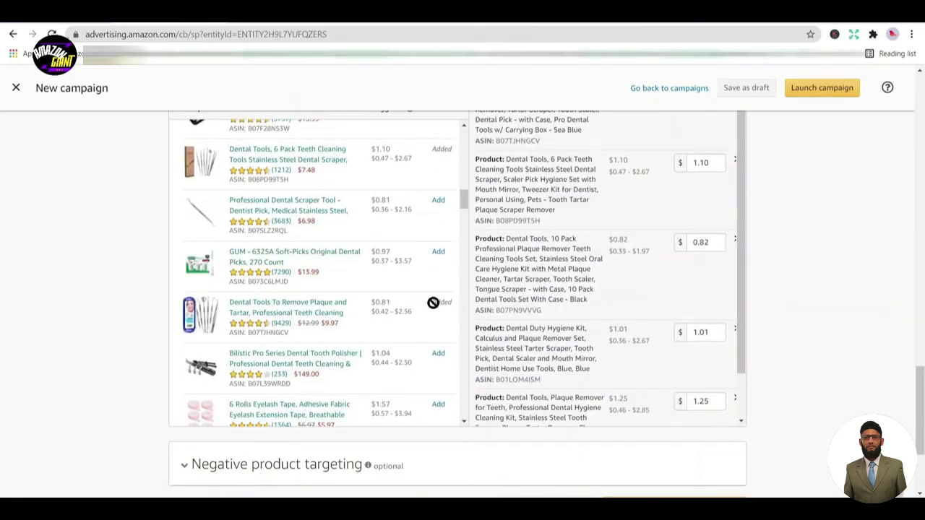
- Open the product page of the targeted set B07TJHNGCV, examine its listing details and pack contents, and close the page
{"action": "left_click_drag", "start_coordinate": [355, 322], "coordinate": [223, 298]}
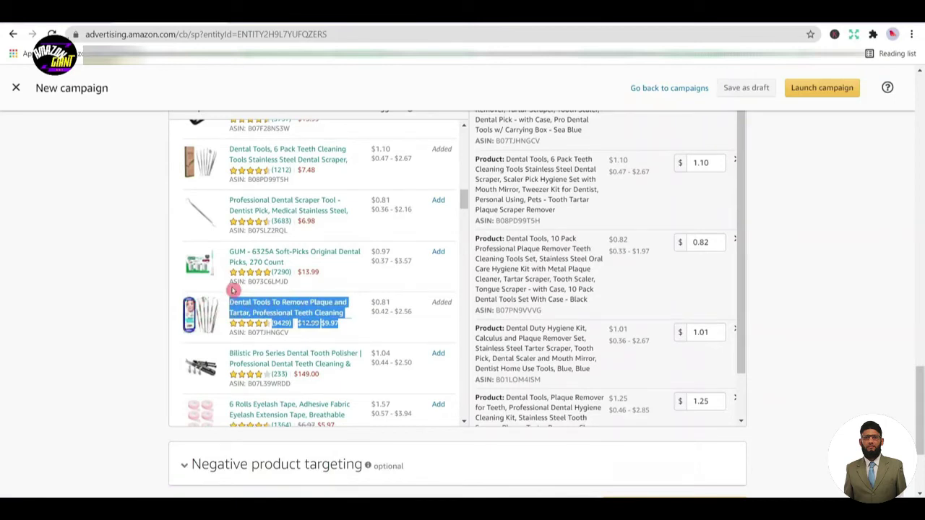
{"action": "left_click", "coordinate": [141, 291]}
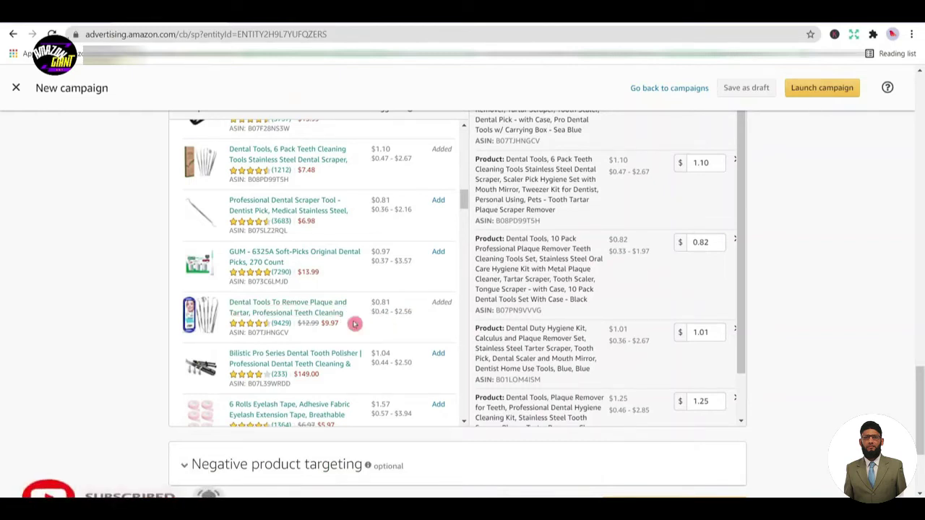
{"action": "left_click", "coordinate": [320, 311]}
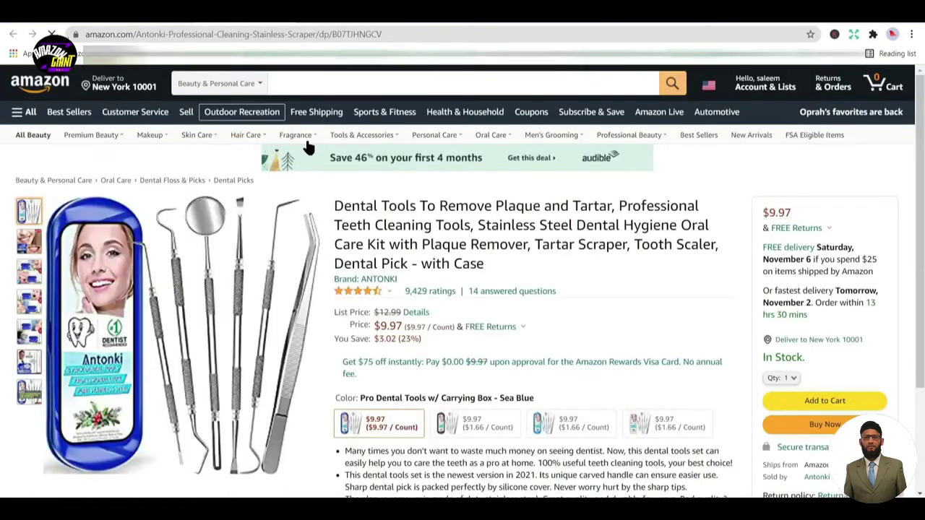
{"action": "scroll", "coordinate": [390, 220], "scroll_direction": "down", "scroll_amount": 3}
{"action": "scroll", "coordinate": [434, 221], "scroll_direction": "down", "scroll_amount": 2}
{"action": "scroll", "coordinate": [448, 239], "scroll_direction": "up", "scroll_amount": 2}
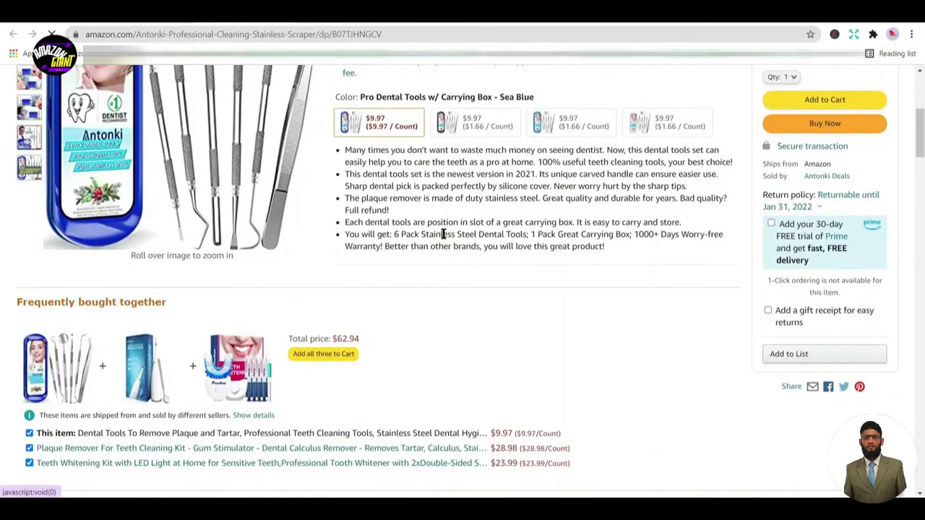
{"action": "left_click_drag", "start_coordinate": [346, 234], "coordinate": [586, 246]}
{"action": "left_click", "coordinate": [472, 296]}
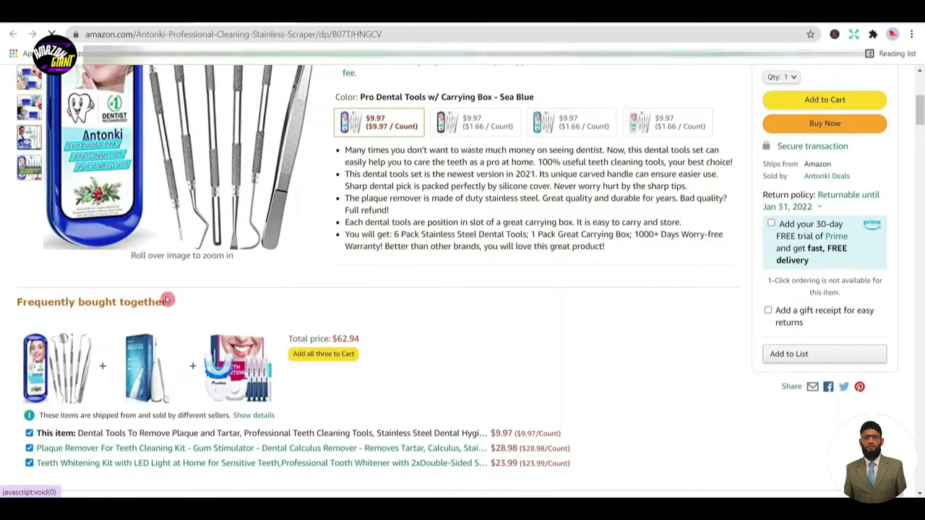
{"action": "scroll", "coordinate": [165, 299], "scroll_direction": "down", "scroll_amount": 3}
{"action": "scroll", "coordinate": [240, 266], "scroll_direction": "up", "scroll_amount": 6}
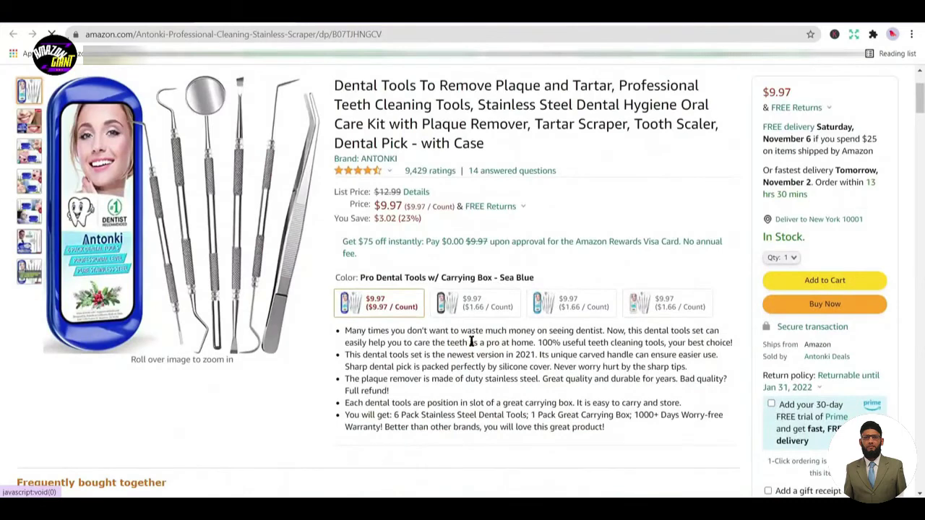
{"action": "scroll", "coordinate": [318, 170], "scroll_direction": "up", "scroll_amount": 2}
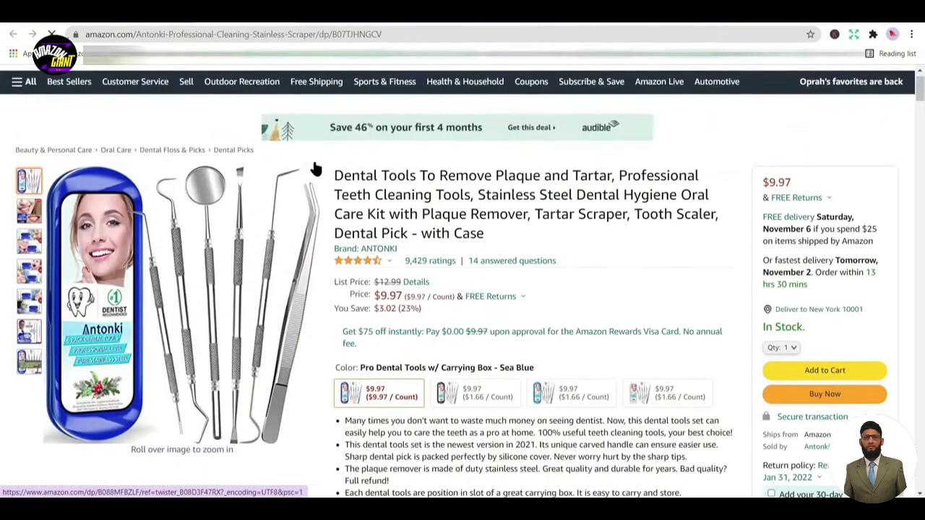
{"action": "left_click", "coordinate": [337, 80]}
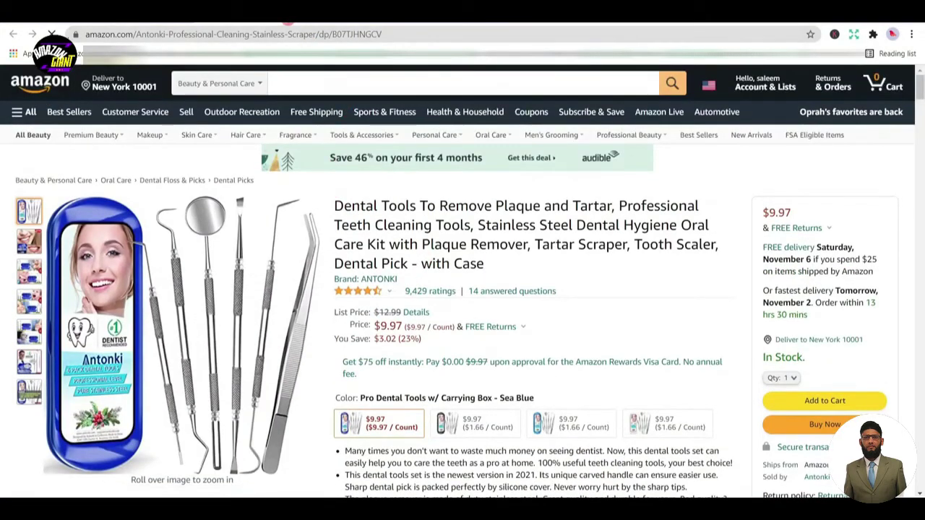
{"action": "key", "text": "ctrl+w"}
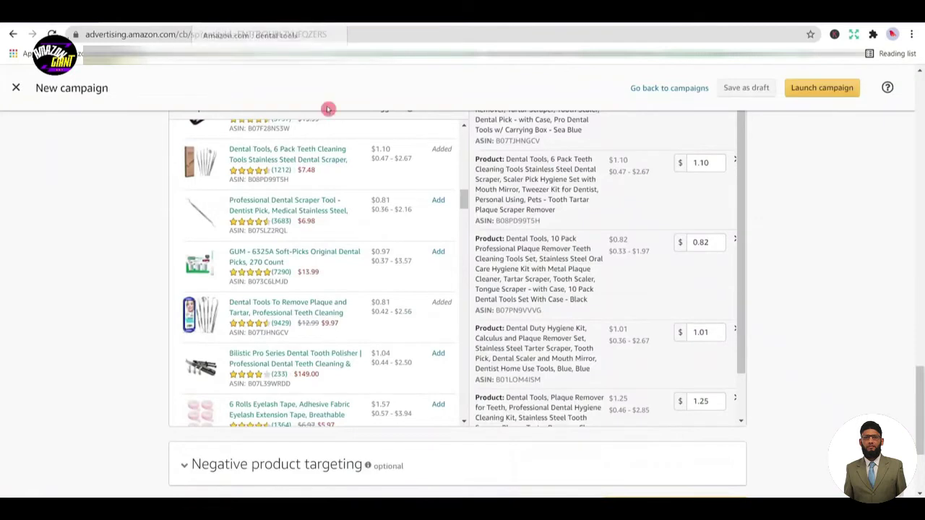
- Add the Stainless Steel Dental Pick tool set B07D3D64CR and the Rose Red 6-pack Dental Tools Plaque Remover set as targets
{"action": "scroll", "coordinate": [354, 264], "scroll_direction": "down", "scroll_amount": 5}
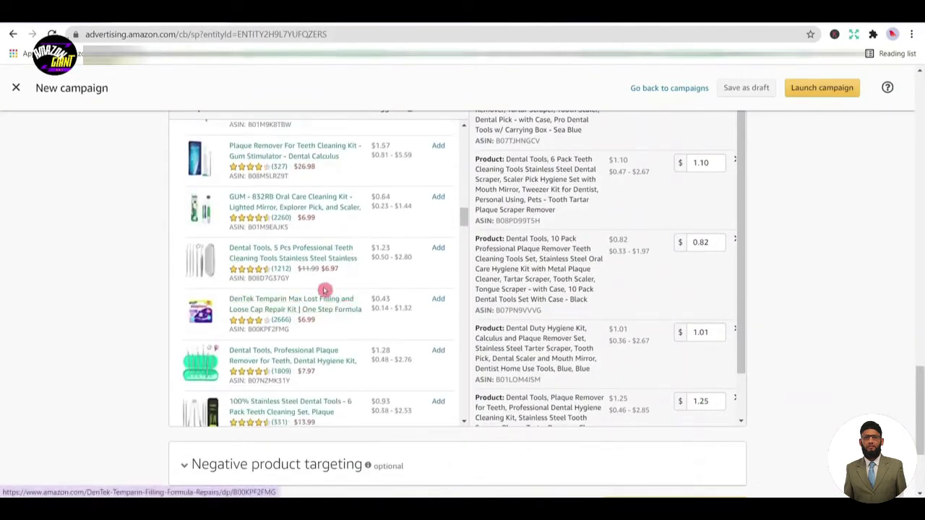
{"action": "scroll", "coordinate": [334, 270], "scroll_direction": "down", "scroll_amount": 2}
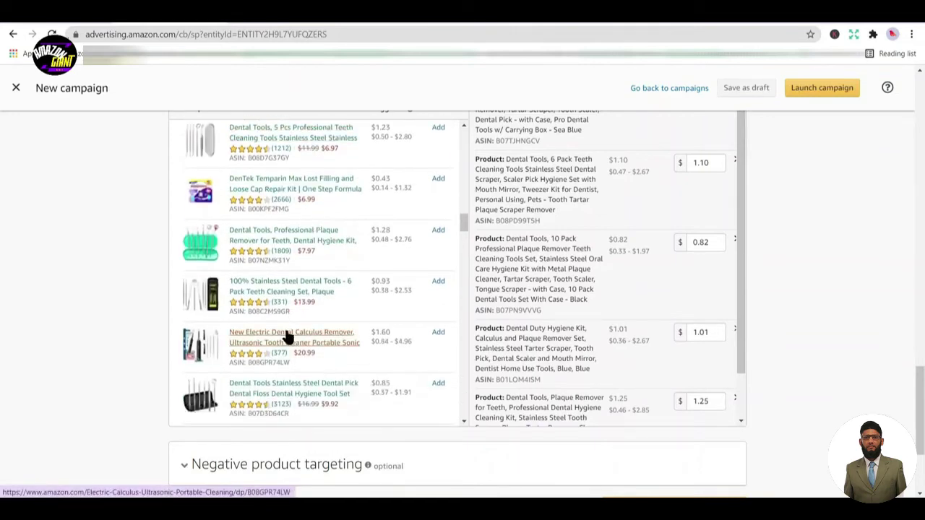
{"action": "scroll", "coordinate": [281, 299], "scroll_direction": "down", "scroll_amount": 2}
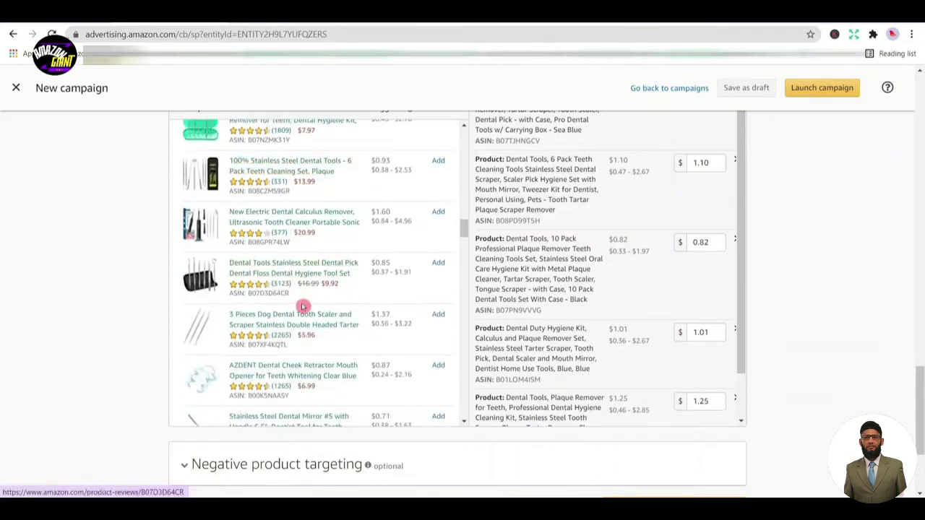
{"action": "left_click", "coordinate": [438, 266]}
{"action": "scroll", "coordinate": [291, 265], "scroll_direction": "down", "scroll_amount": 3}
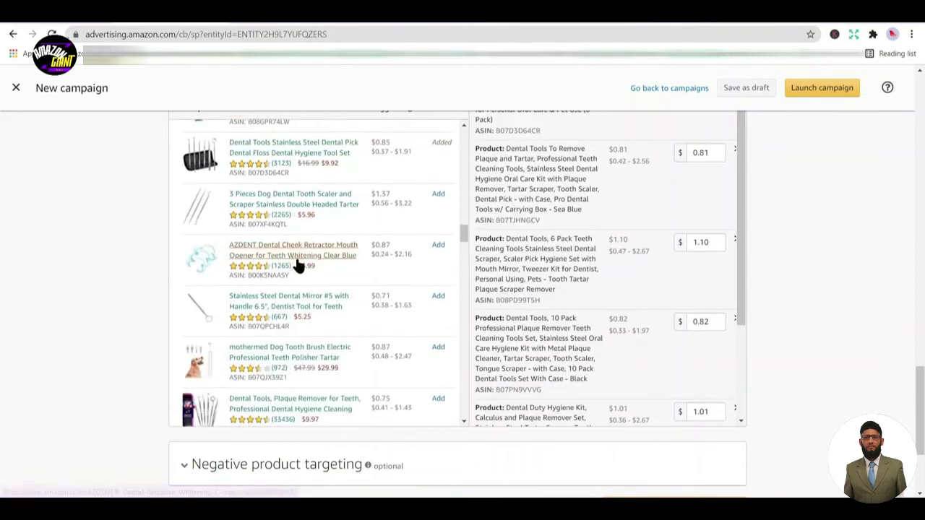
{"action": "scroll", "coordinate": [300, 263], "scroll_direction": "down", "scroll_amount": 2}
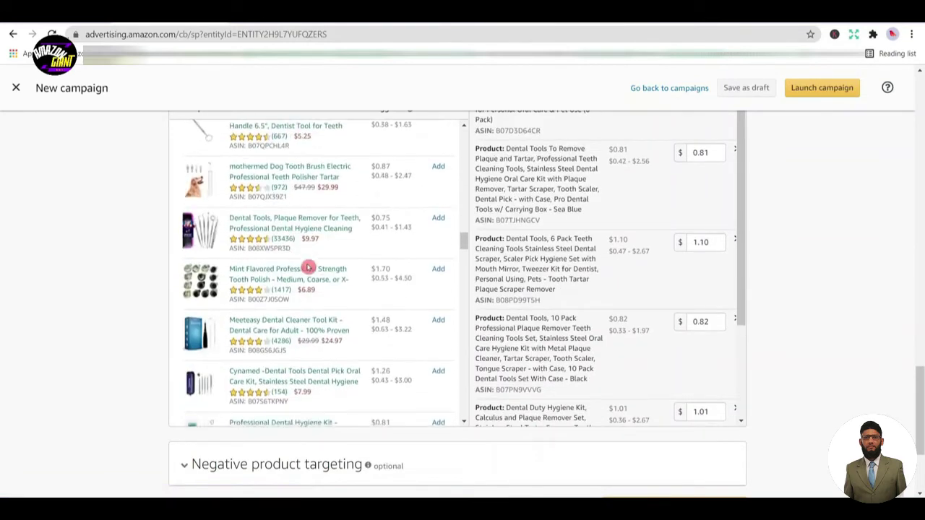
{"action": "left_click", "coordinate": [439, 221]}
- Target the white Professional Dental Hygiene Kit, the black Dental Hygiene Kit and the 5pc Dental Tools with Polisher Set
{"action": "scroll", "coordinate": [333, 251], "scroll_direction": "down", "scroll_amount": 3}
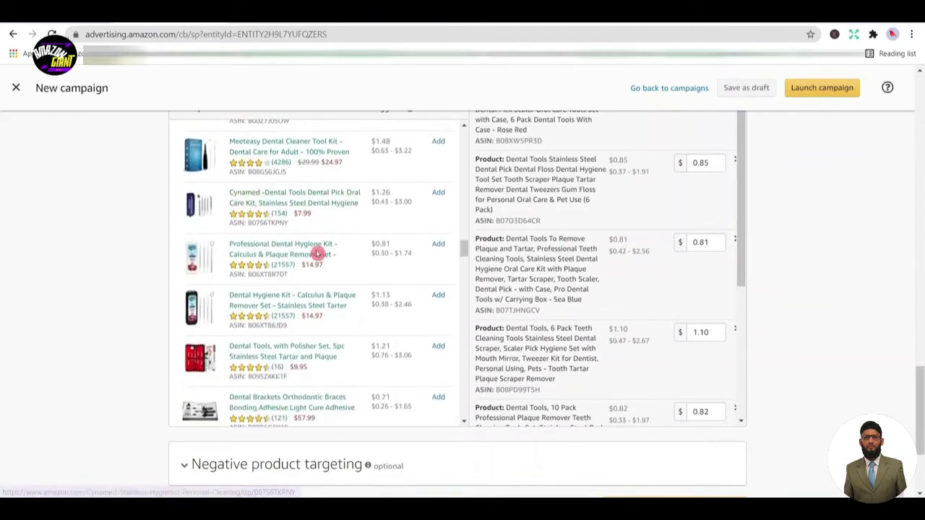
{"action": "left_click", "coordinate": [439, 243]}
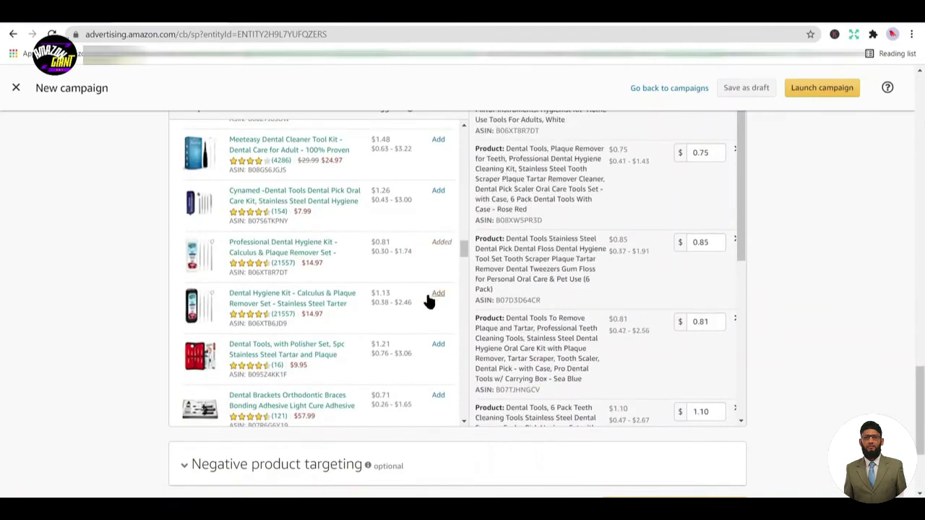
{"action": "left_click", "coordinate": [430, 298]}
{"action": "scroll", "coordinate": [427, 295], "scroll_direction": "down", "scroll_amount": 1}
{"action": "left_click", "coordinate": [439, 287]}
- Add the aqua Professional Dental Hygiene Kit and the 6 PCS Professional Dental Tools Kit as targeted products
{"action": "scroll", "coordinate": [358, 281], "scroll_direction": "down", "scroll_amount": 2}
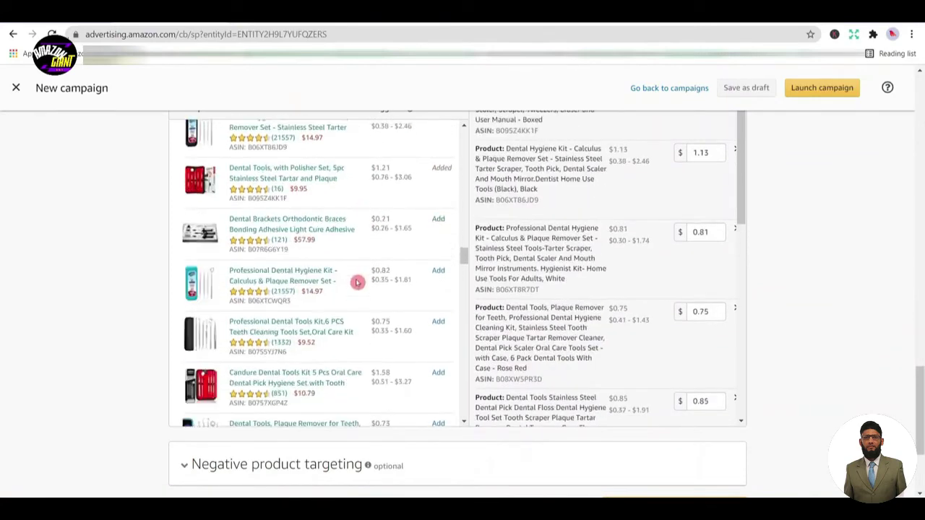
{"action": "left_click", "coordinate": [439, 267]}
{"action": "scroll", "coordinate": [384, 271], "scroll_direction": "down", "scroll_amount": 1}
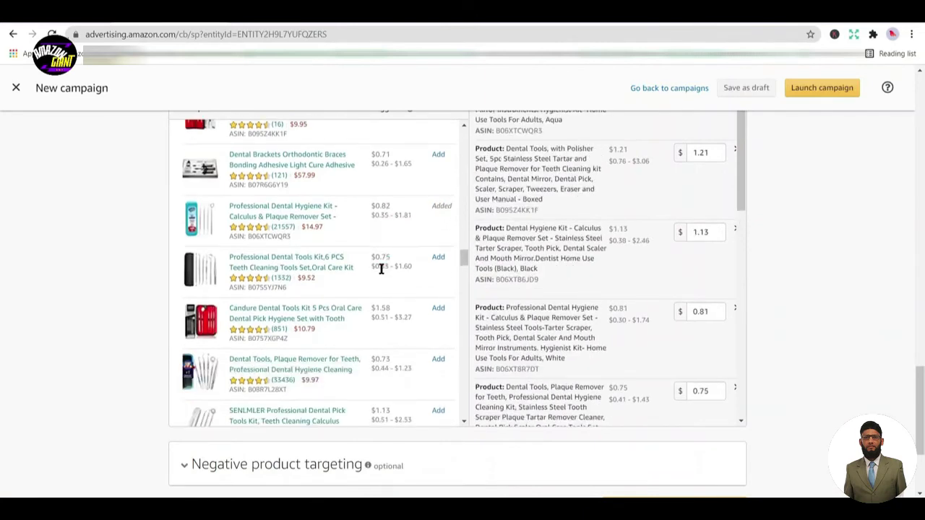
{"action": "left_click", "coordinate": [438, 257]}
- Add the blue 6-pack Dental Tools Plaque Remover set and the red Professional Dental Hygiene Kit as targets
{"action": "scroll", "coordinate": [343, 274], "scroll_direction": "down", "scroll_amount": 2}
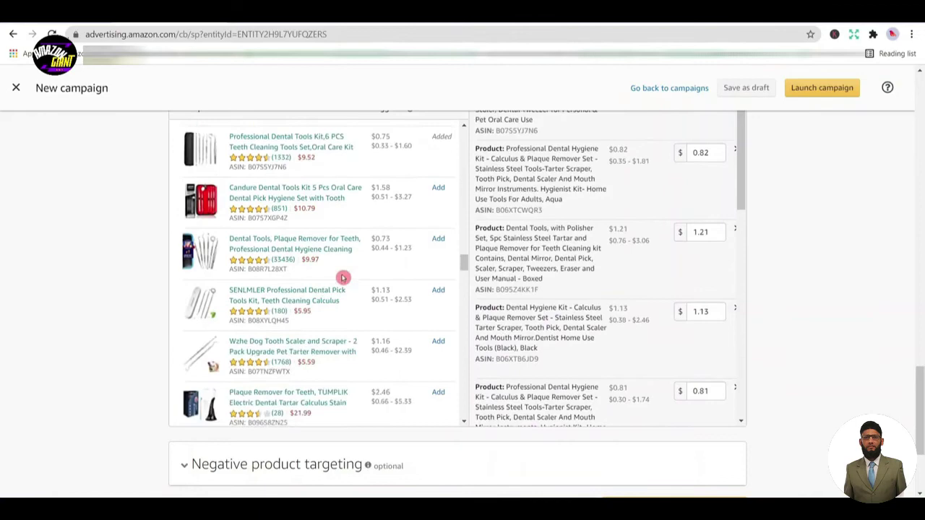
{"action": "left_click", "coordinate": [436, 246]}
{"action": "scroll", "coordinate": [313, 265], "scroll_direction": "down", "scroll_amount": 7}
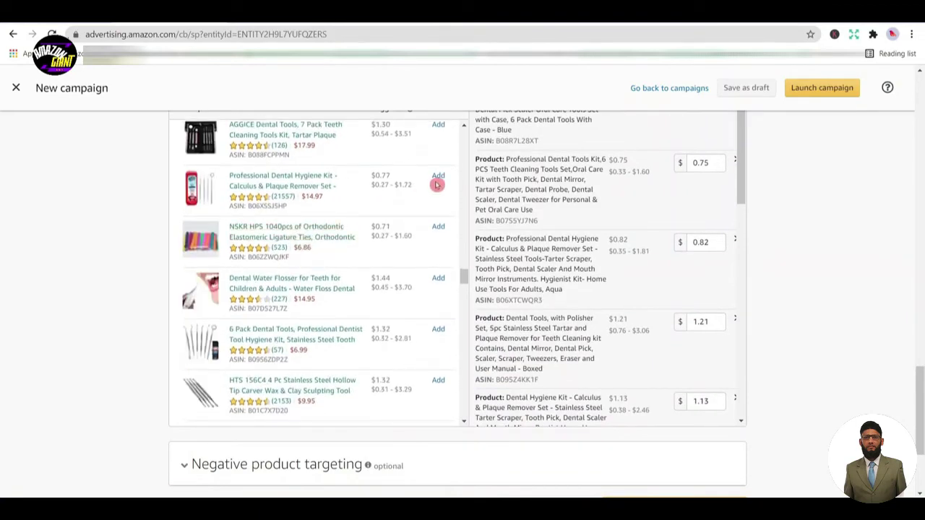
{"action": "left_click", "coordinate": [438, 182]}
{"action": "scroll", "coordinate": [301, 254], "scroll_direction": "down", "scroll_amount": 5}
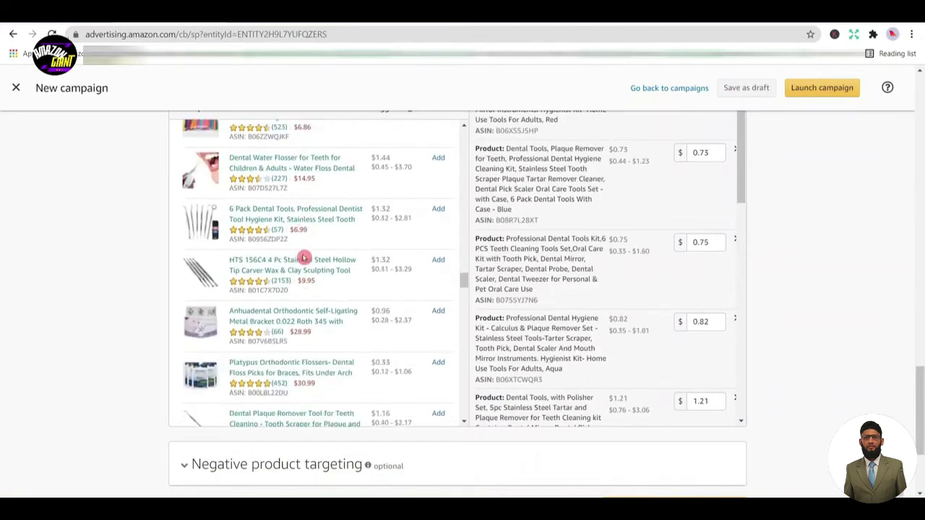
- Add the Senior Grey 6-pack Dental Tools Plaque Remover set and the Dental Hygiene Tool Set B017RNU8SO as targets
{"action": "scroll", "coordinate": [301, 256], "scroll_direction": "down", "scroll_amount": 2}
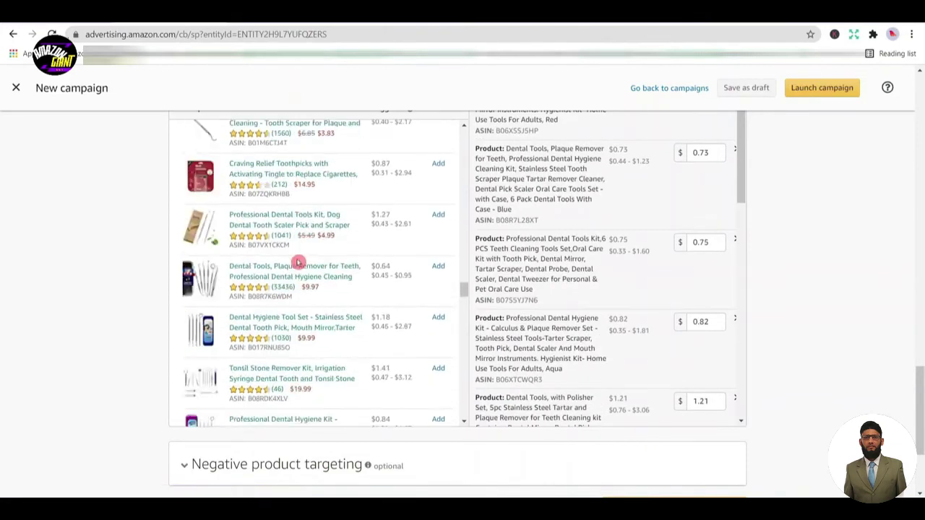
{"action": "left_click", "coordinate": [438, 269]}
{"action": "scroll", "coordinate": [310, 268], "scroll_direction": "down", "scroll_amount": 2}
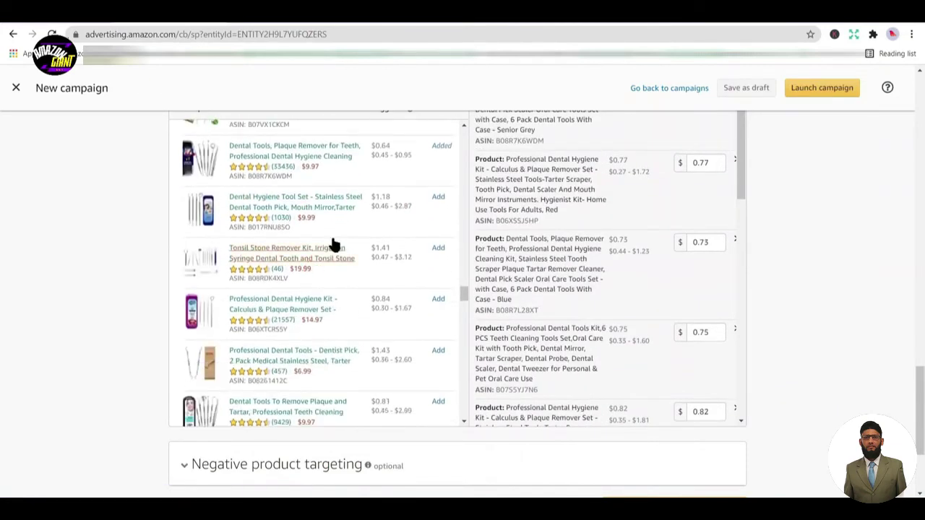
{"action": "left_click", "coordinate": [439, 200]}
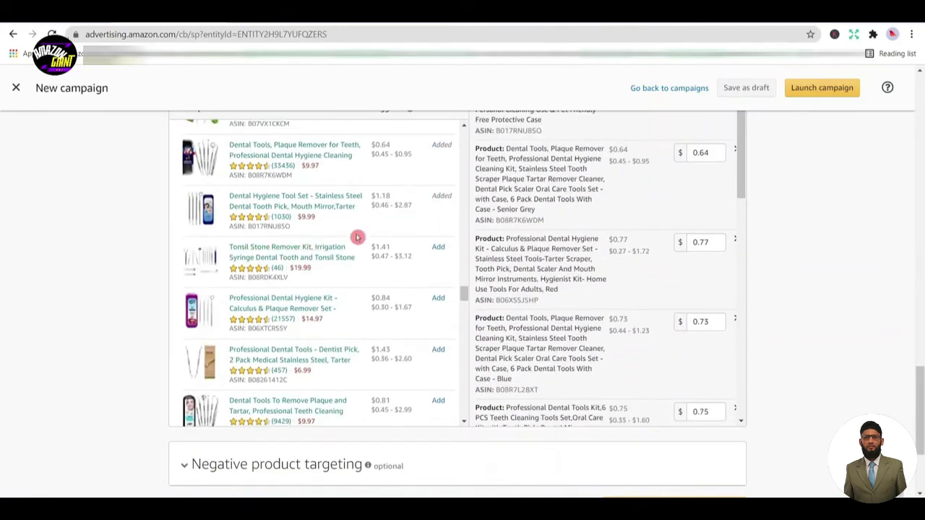
- Target the purple Professional Dental Hygiene Kit, the Senior Black Dental Tools set and the Noble Purple 10-pack Dental Tools set
{"action": "scroll", "coordinate": [362, 231], "scroll_direction": "down", "scroll_amount": 2}
{"action": "left_click", "coordinate": [439, 181]}
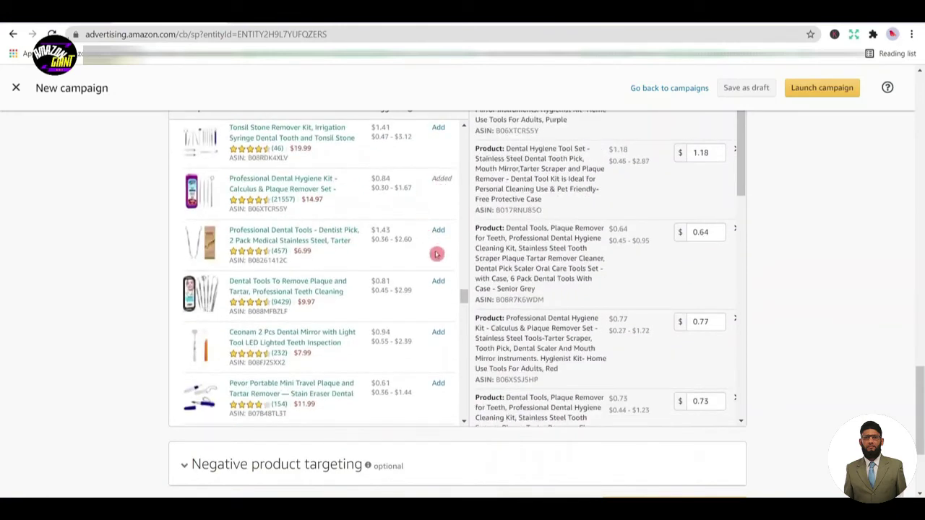
{"action": "scroll", "coordinate": [365, 271], "scroll_direction": "down", "scroll_amount": 4}
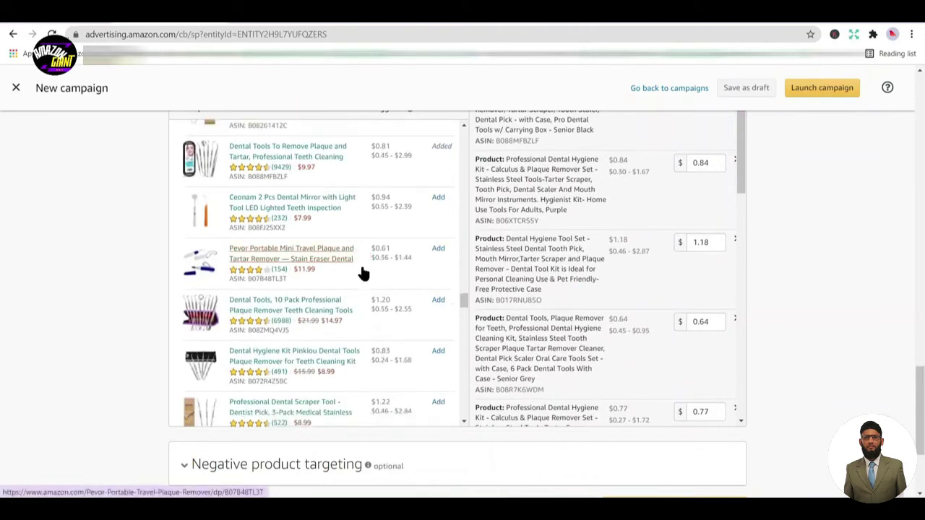
{"action": "left_click", "coordinate": [438, 197]}
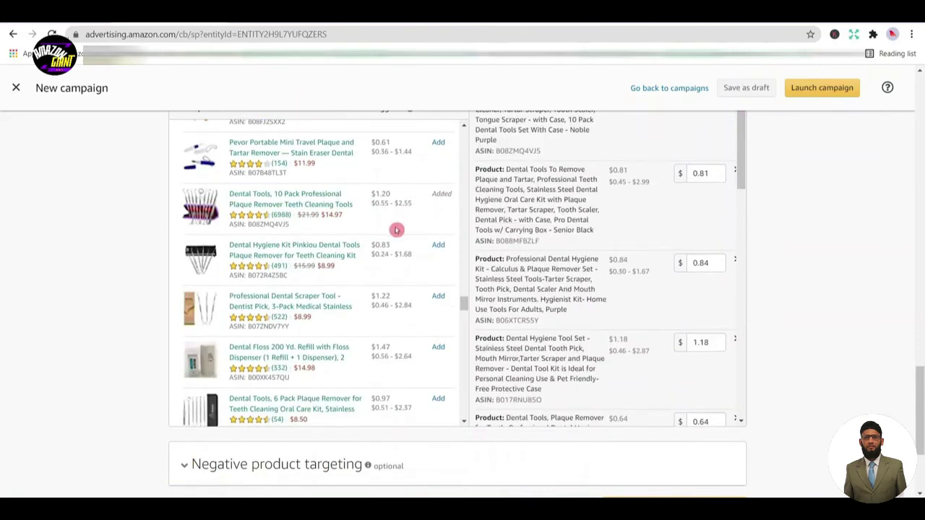
- Review the list of added target products and their bids
{"action": "scroll", "coordinate": [361, 278], "scroll_direction": "down", "scroll_amount": 5}
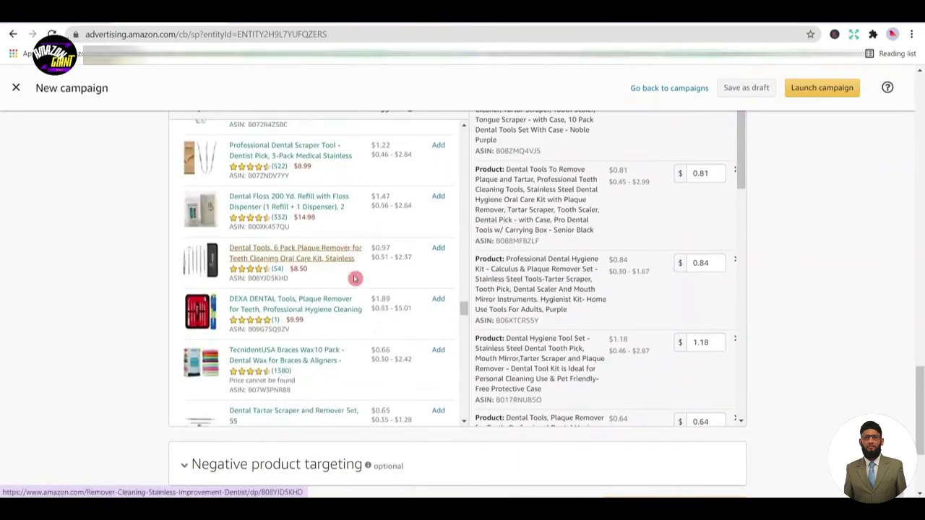
{"action": "left_click_drag", "start_coordinate": [921, 412], "coordinate": [921, 364]}
{"action": "left_click", "coordinate": [504, 273]}
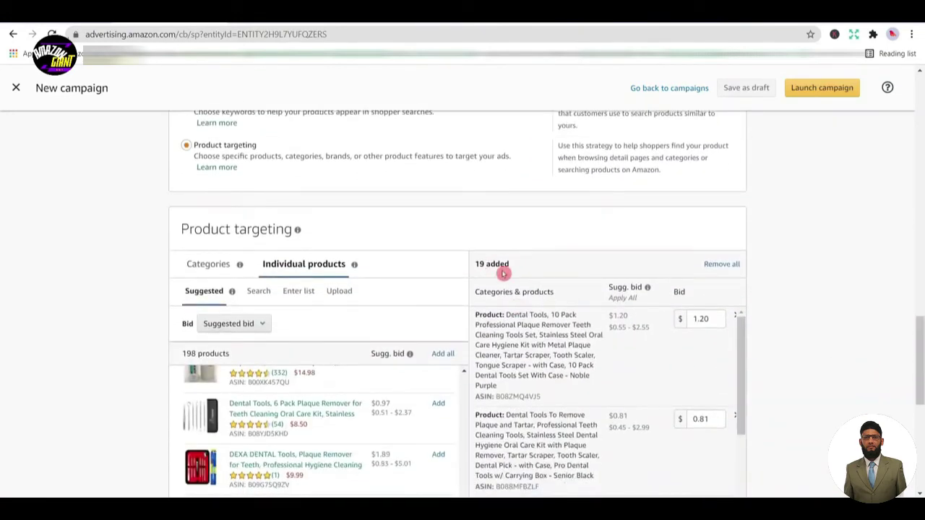
{"action": "scroll", "coordinate": [539, 333], "scroll_direction": "down", "scroll_amount": 10}
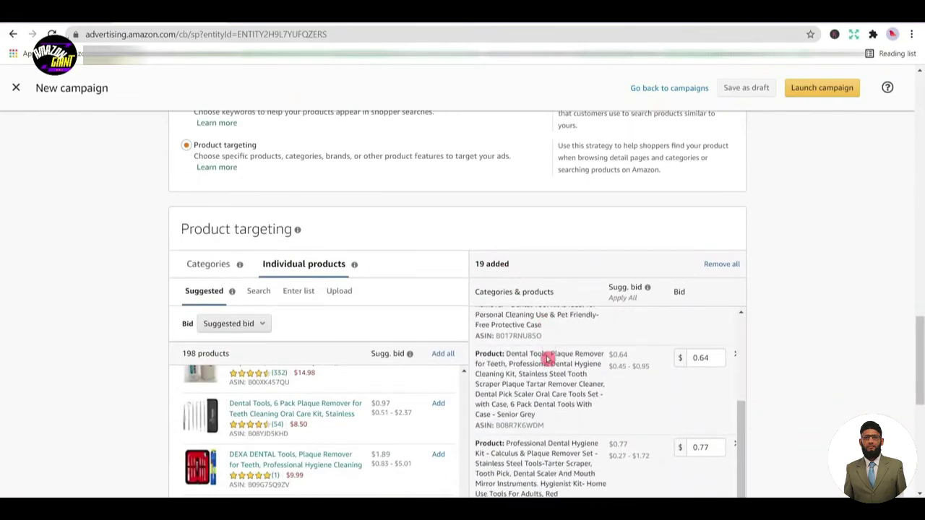
{"action": "left_click_drag", "start_coordinate": [921, 340], "coordinate": [921, 394]}
{"action": "scroll", "coordinate": [551, 268], "scroll_direction": "down", "scroll_amount": 5}
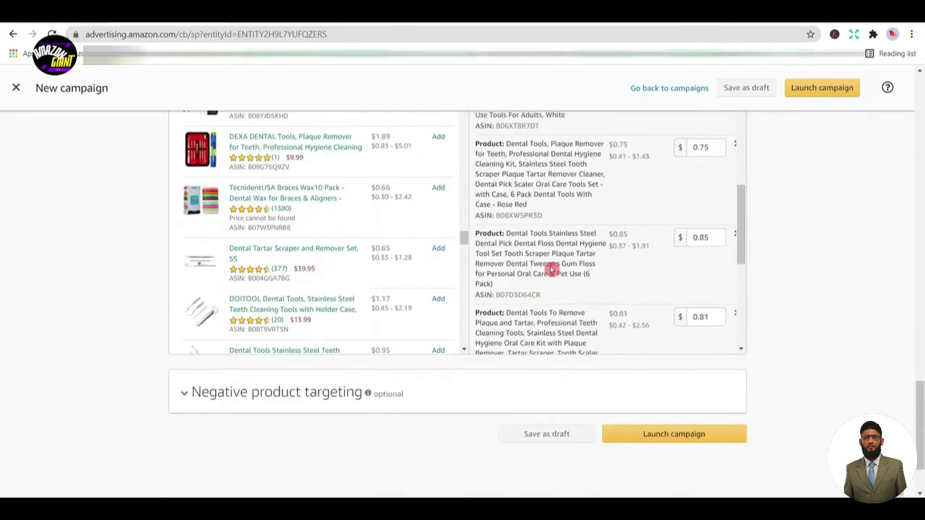
- Add the 10-pack Dental Tools set B08ZMRLHG2 and the Dental Tools Tartar Plaque Remover set B078KWTSFY as targets
{"action": "scroll", "coordinate": [332, 259], "scroll_direction": "down", "scroll_amount": 5}
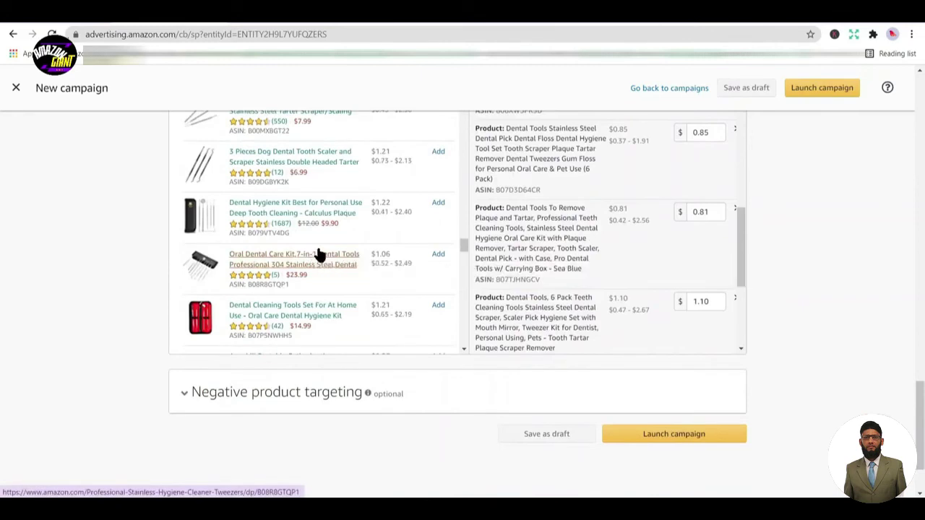
{"action": "scroll", "coordinate": [340, 240], "scroll_direction": "down", "scroll_amount": 3}
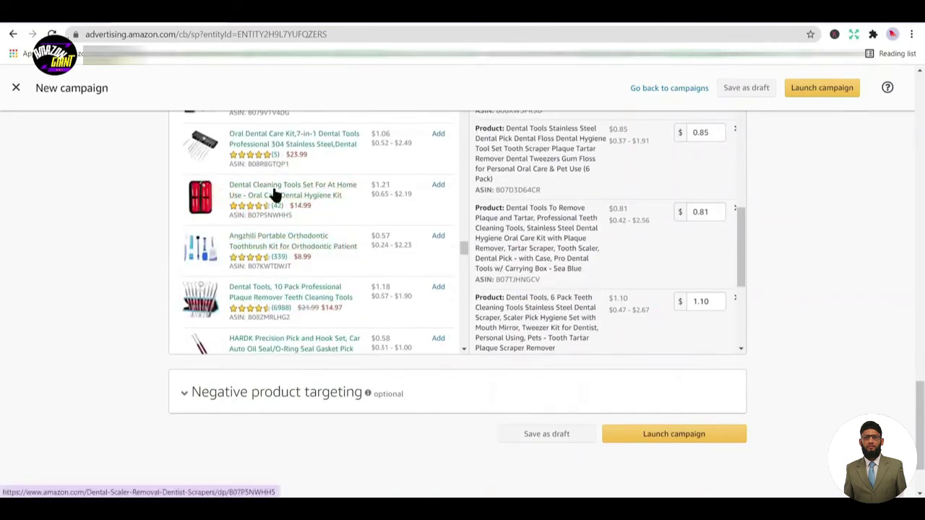
{"action": "scroll", "coordinate": [289, 211], "scroll_direction": "down", "scroll_amount": 1}
{"action": "scroll", "coordinate": [290, 218], "scroll_direction": "down", "scroll_amount": 1}
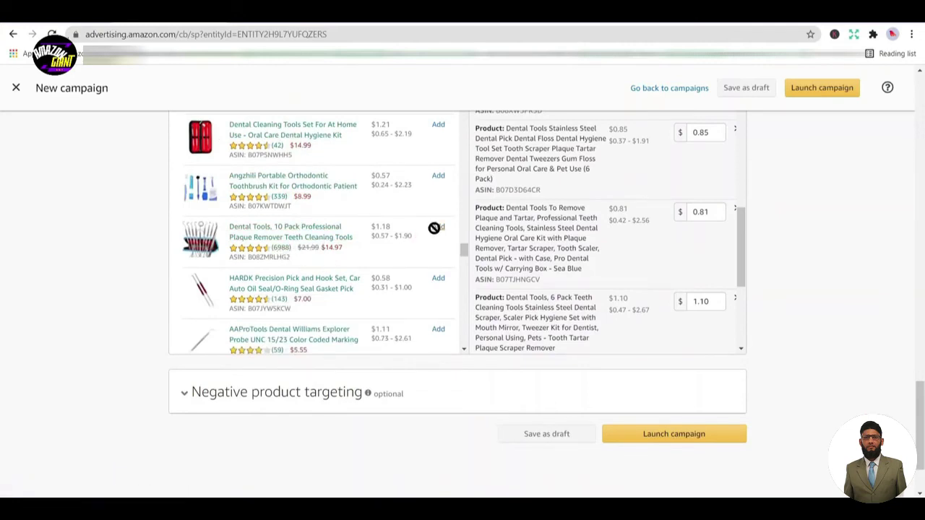
{"action": "scroll", "coordinate": [385, 231], "scroll_direction": "down", "scroll_amount": 4}
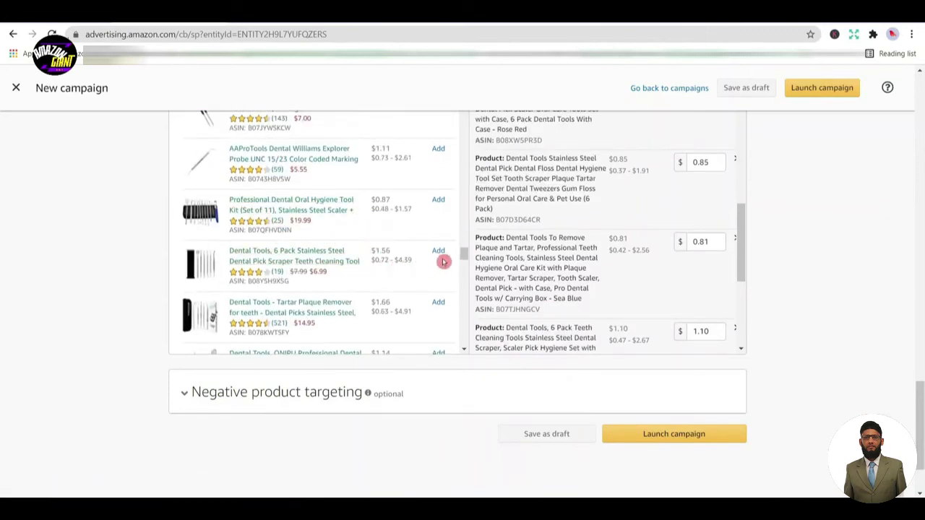
{"action": "left_click", "coordinate": [439, 304]}
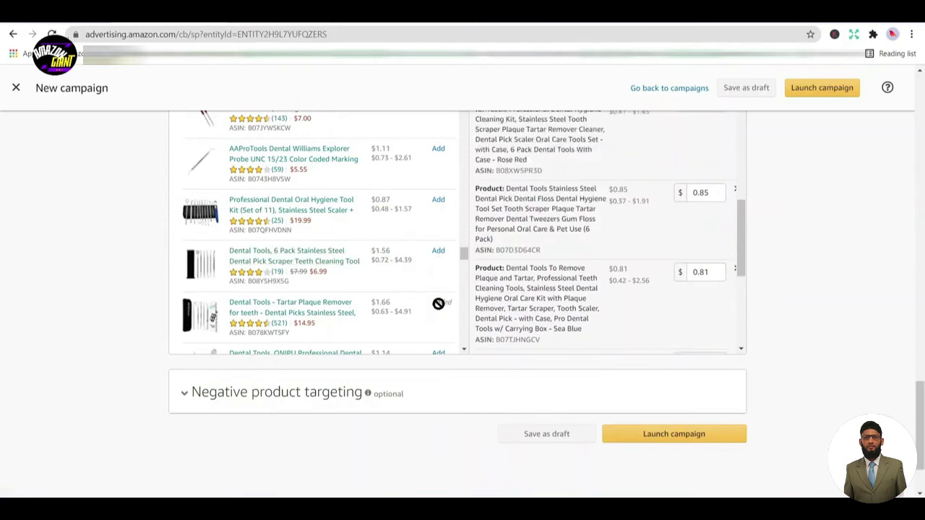
- Look through more of the suggested products and launch the campaign
{"action": "scroll", "coordinate": [405, 249], "scroll_direction": "down", "scroll_amount": 4}
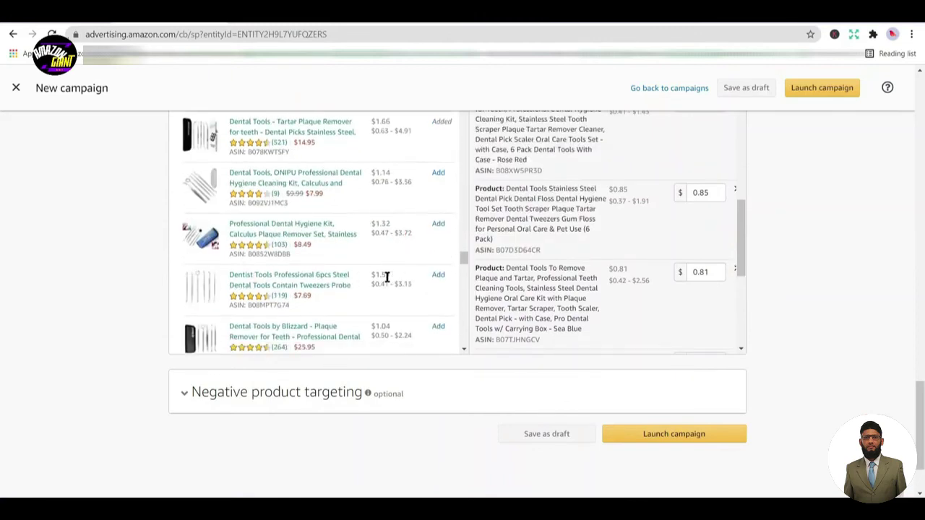
{"action": "scroll", "coordinate": [288, 259], "scroll_direction": "down", "scroll_amount": 3}
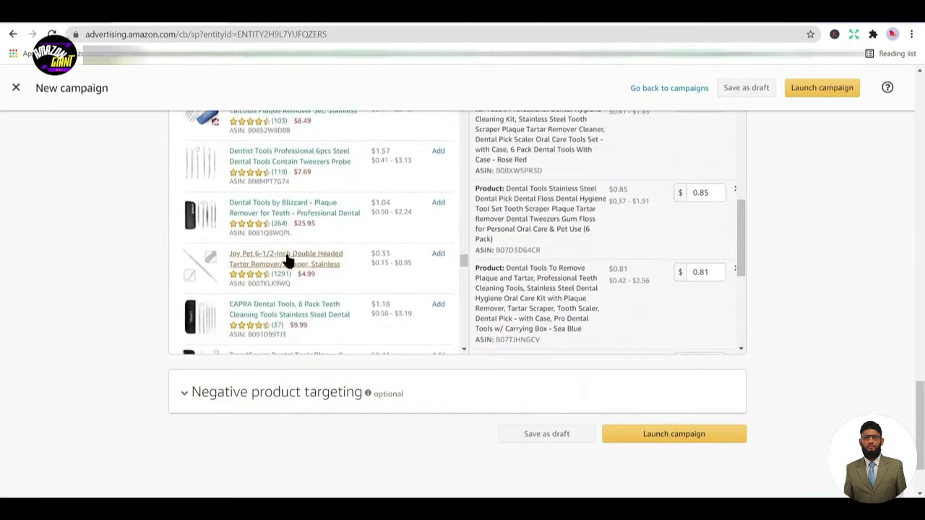
{"action": "scroll", "coordinate": [286, 260], "scroll_direction": "down", "scroll_amount": 1}
{"action": "scroll", "coordinate": [332, 242], "scroll_direction": "down", "scroll_amount": 2}
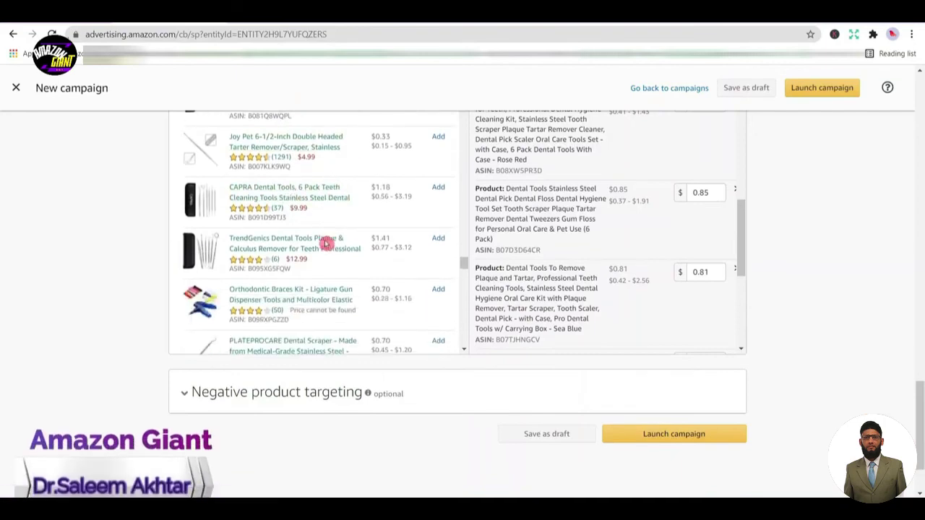
{"action": "scroll", "coordinate": [323, 260], "scroll_direction": "down", "scroll_amount": 8}
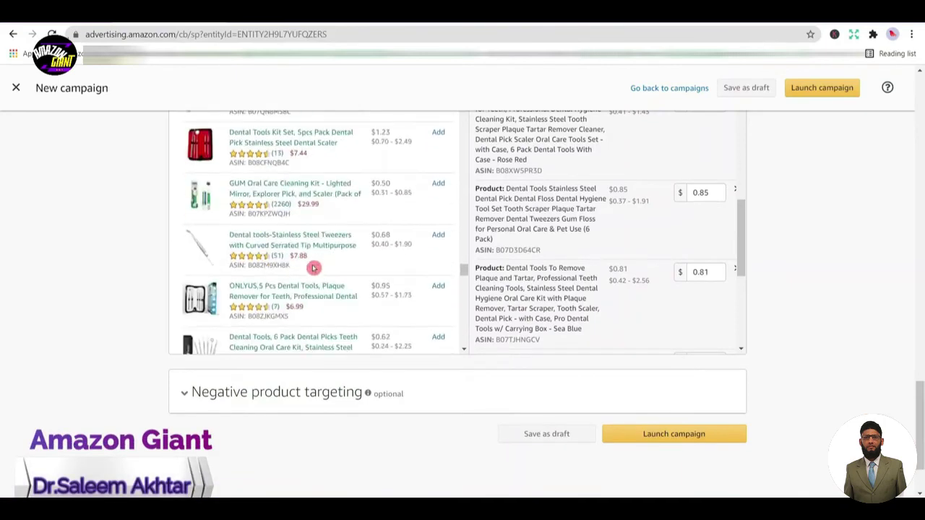
{"action": "scroll", "coordinate": [313, 269], "scroll_direction": "down", "scroll_amount": 4}
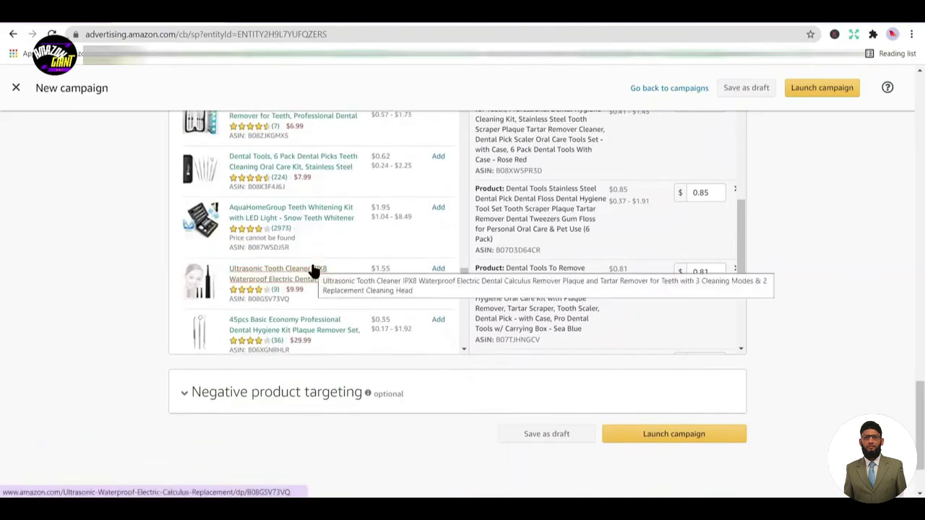
{"action": "scroll", "coordinate": [329, 238], "scroll_direction": "down", "scroll_amount": 5}
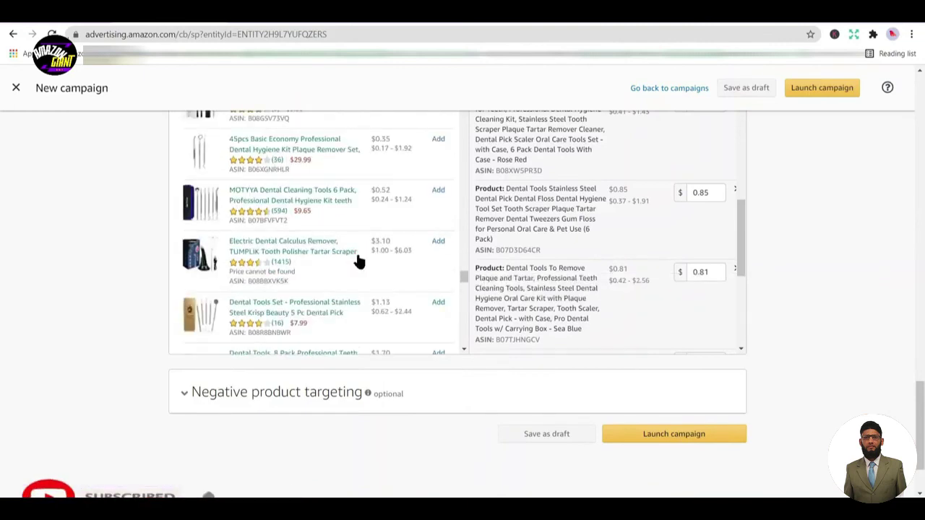
{"action": "scroll", "coordinate": [343, 278], "scroll_direction": "down", "scroll_amount": 4}
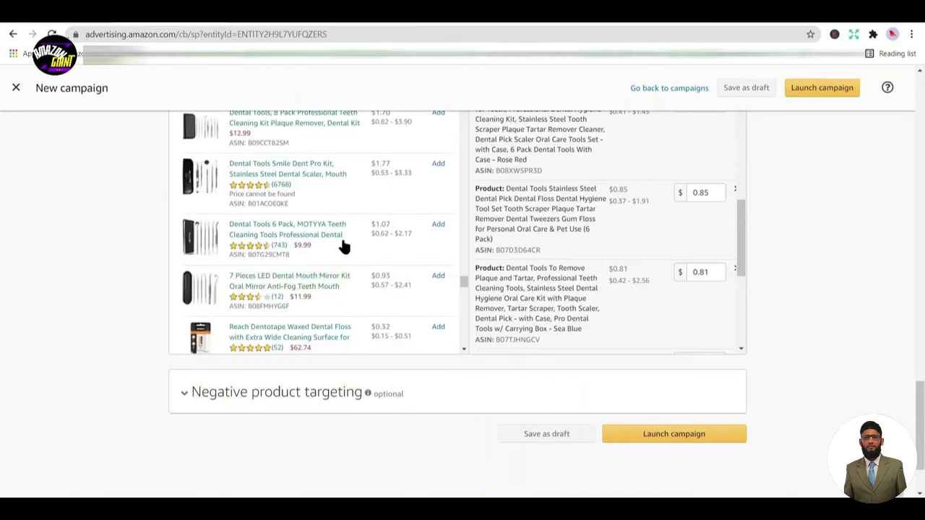
{"action": "scroll", "coordinate": [344, 242], "scroll_direction": "down", "scroll_amount": 8}
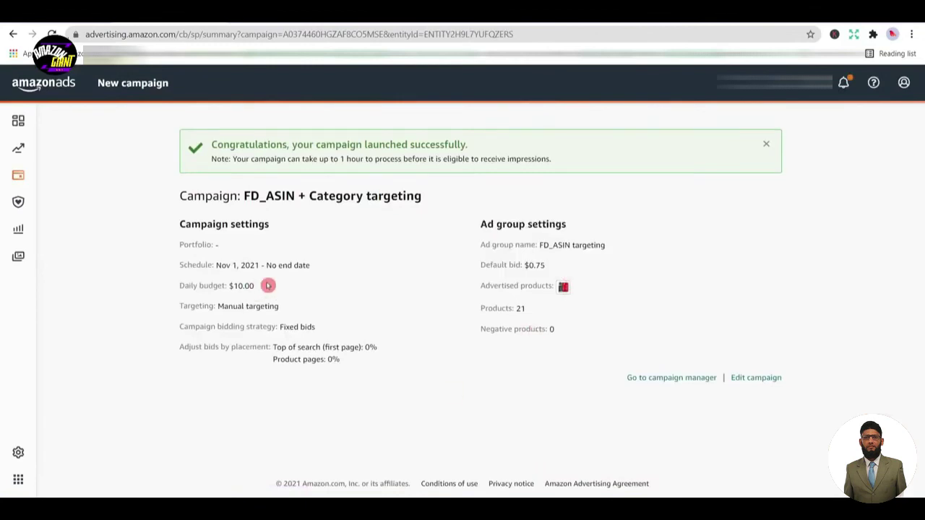
- Check the ad group settings in the launched campaign's summary, highlighting the ad group name
{"action": "left_click_drag", "start_coordinate": [553, 268], "coordinate": [481, 244]}
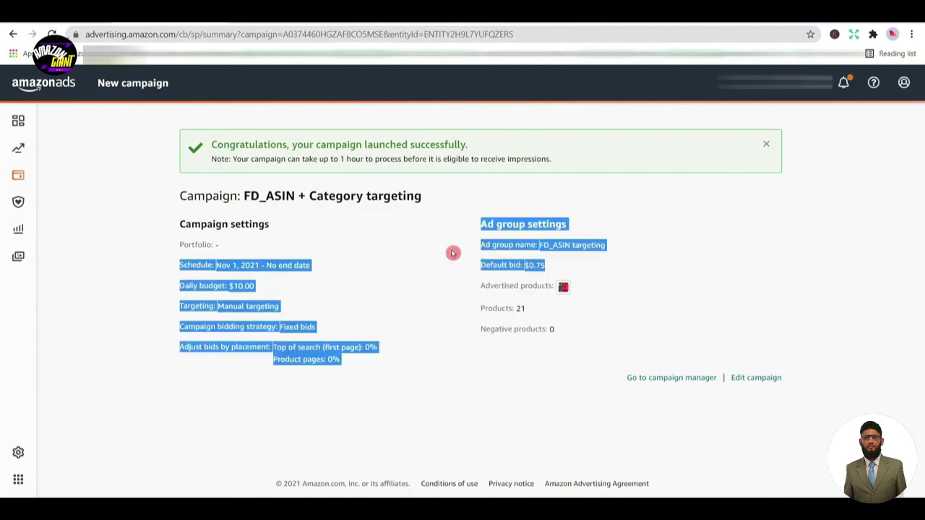
{"action": "left_click", "coordinate": [425, 235]}
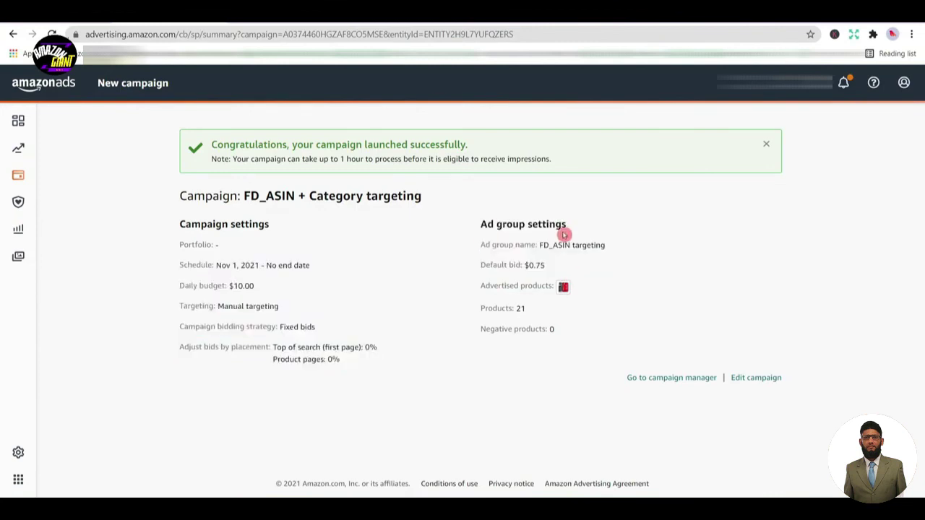
{"action": "left_click_drag", "start_coordinate": [618, 247], "coordinate": [540, 248]}
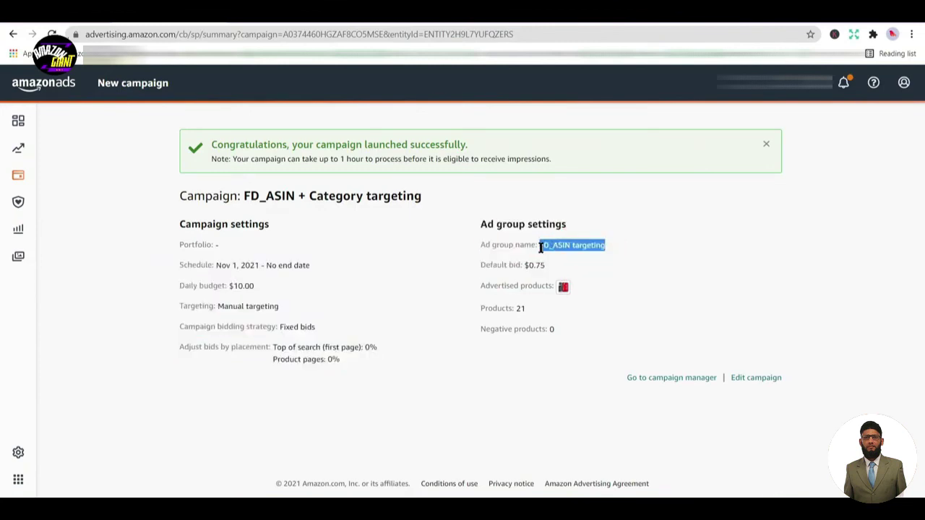